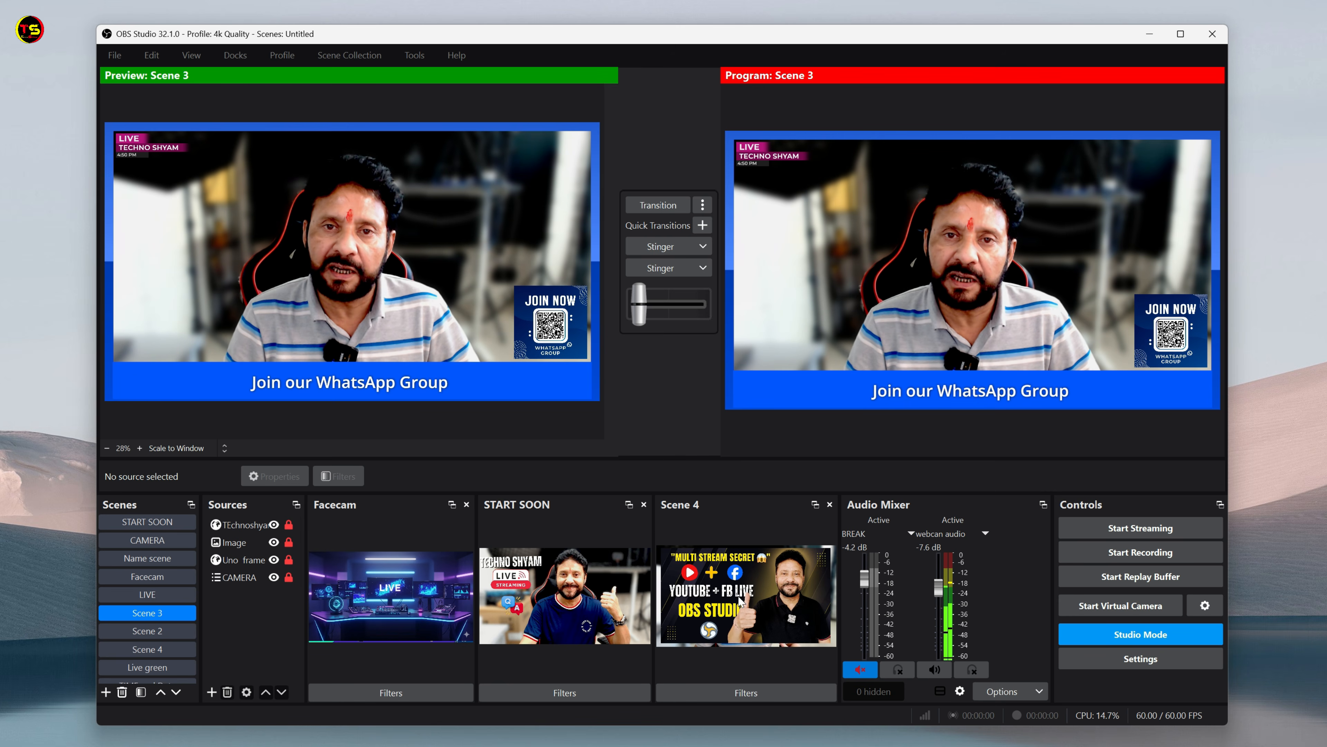
Step: Switch scenes from their preview docks, sending Scene 4, START SOON and Facecam live in turn
click(741, 600)
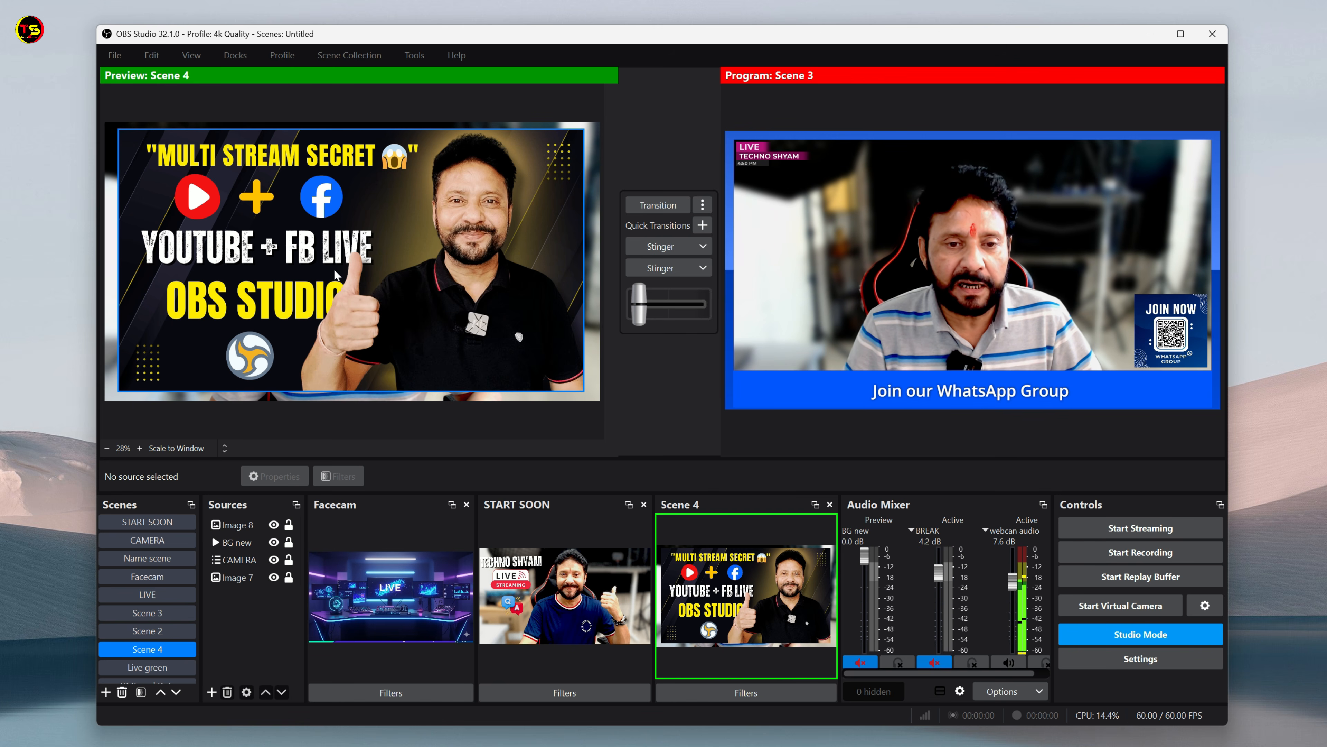
click(753, 603)
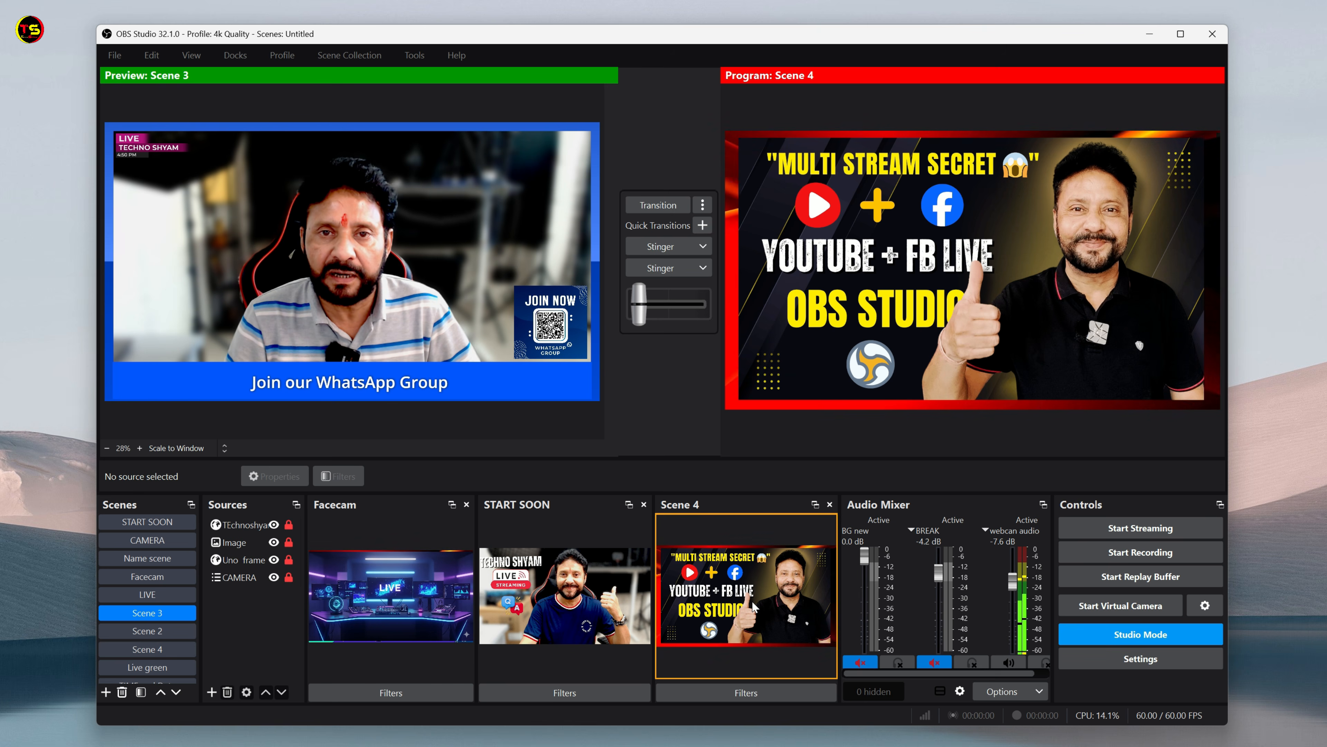
click(555, 604)
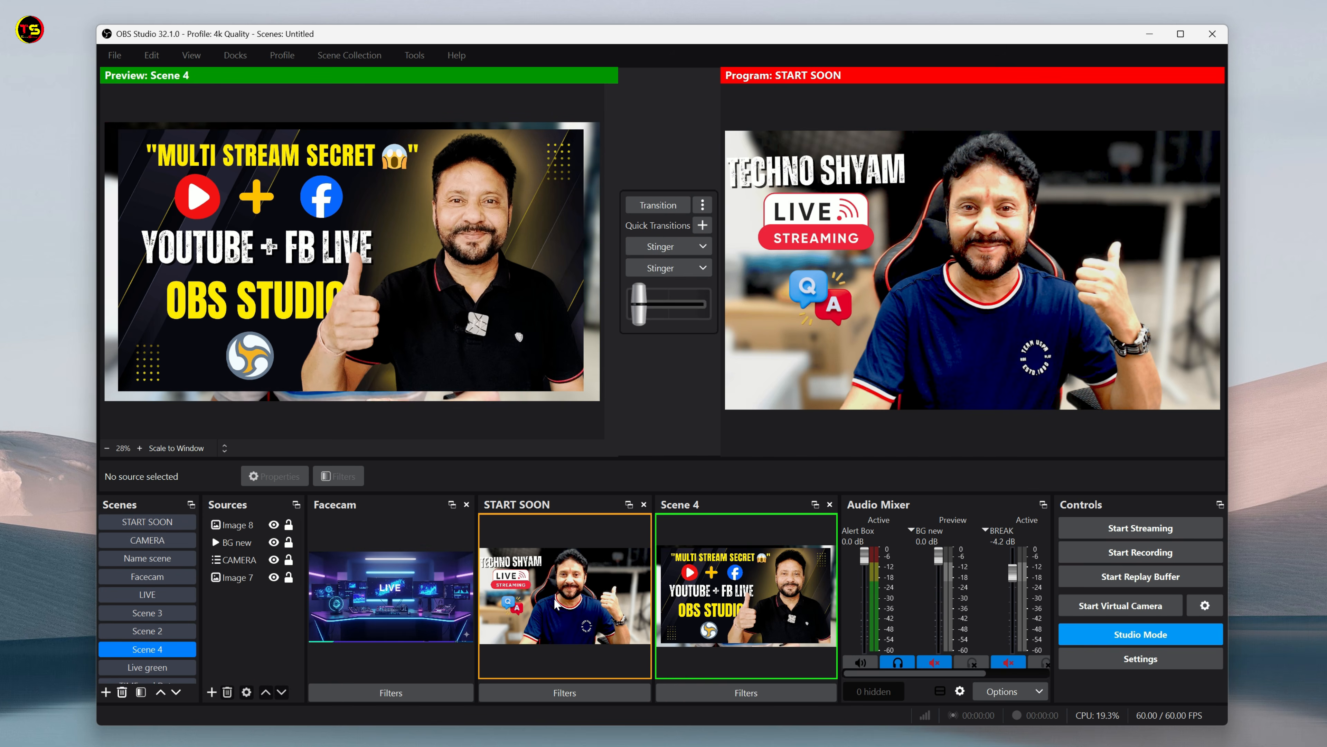
click(444, 613)
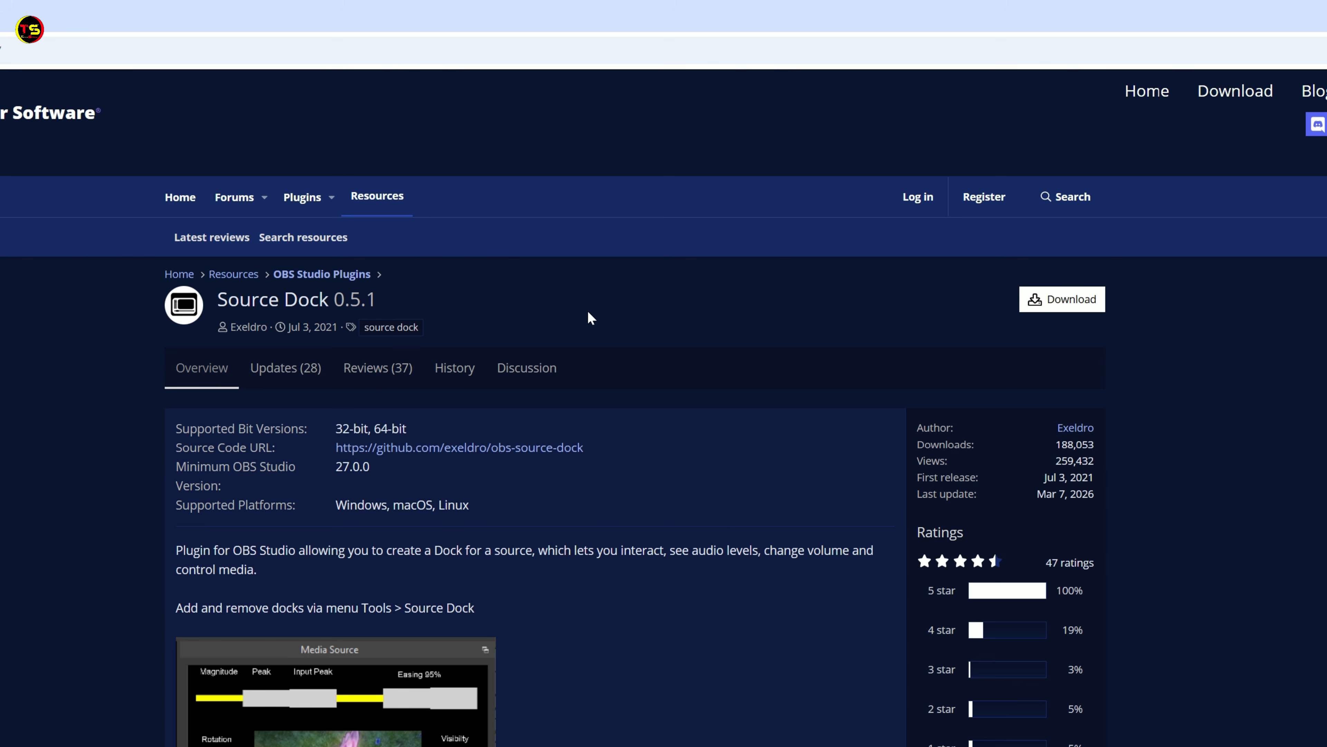
Step: Download source-dock-0.5.1-windows-installer.zip from the Source Dock page in the browser and install the plugin
click(1070, 307)
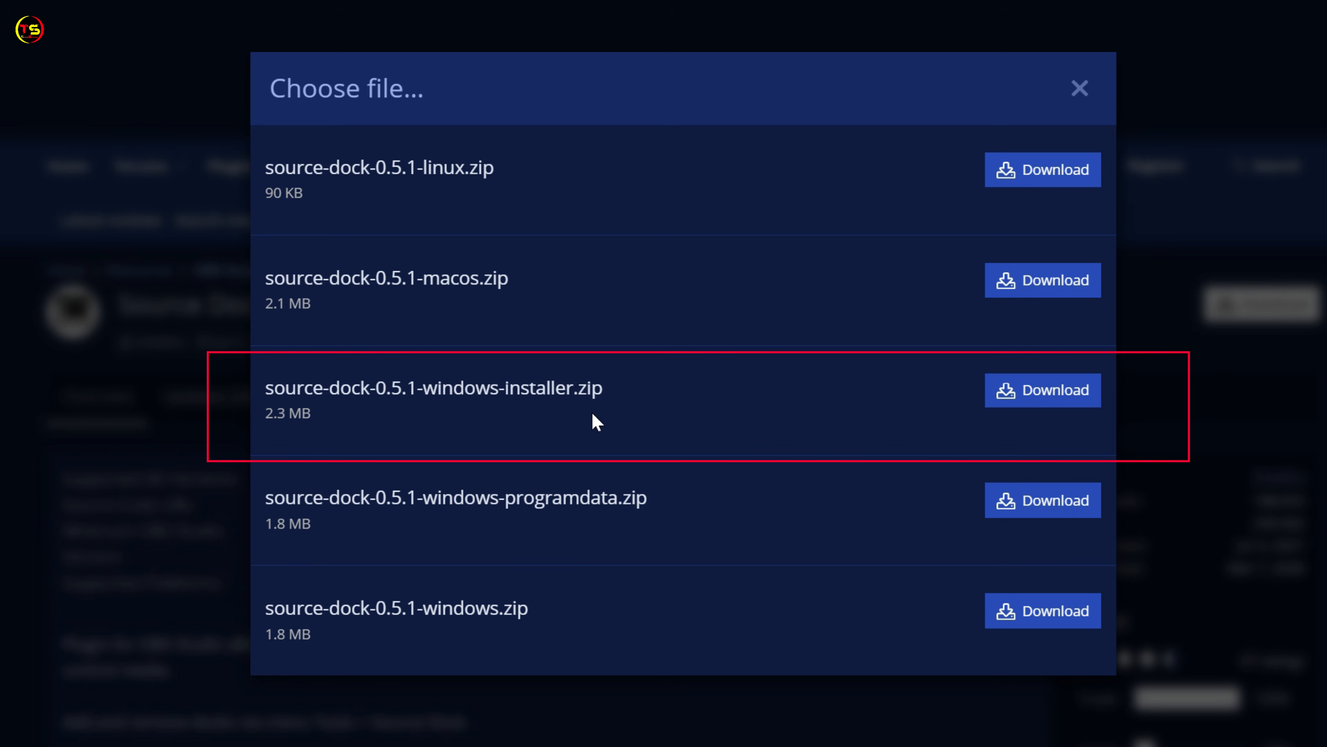
click(1028, 400)
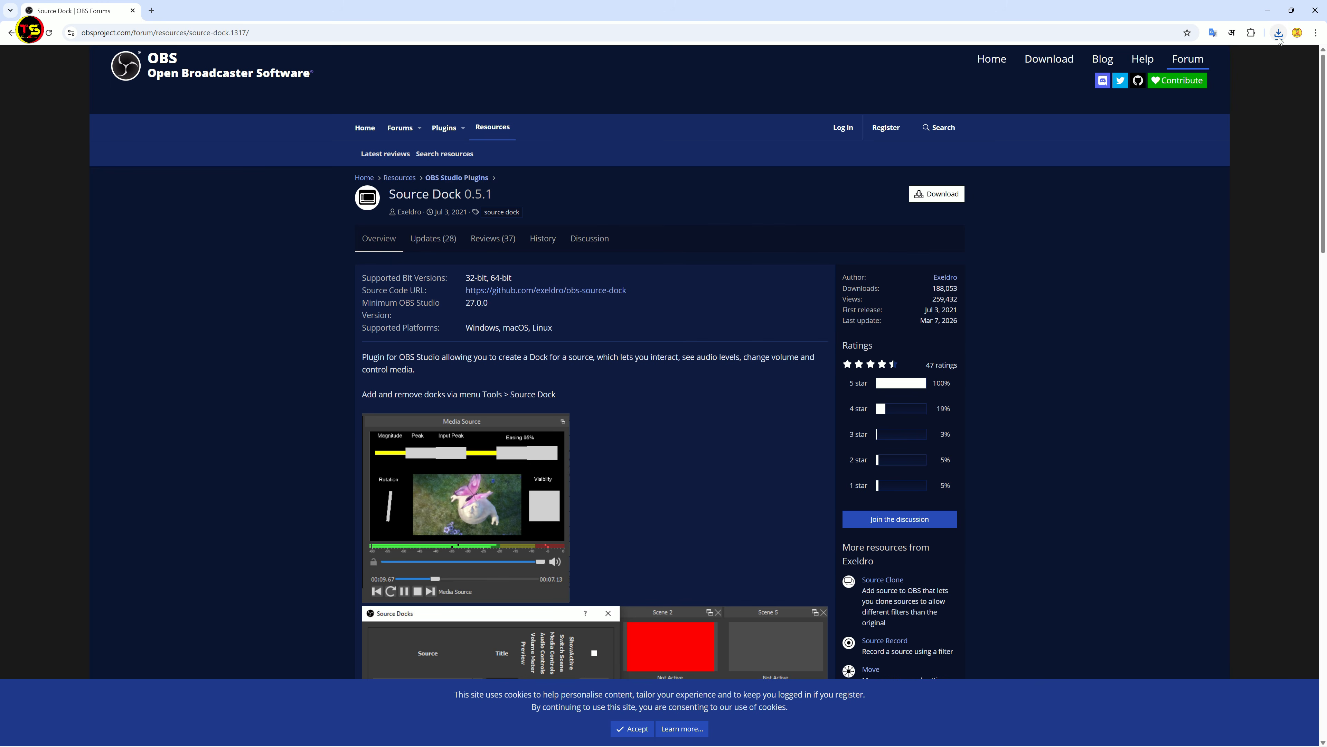
click(1279, 33)
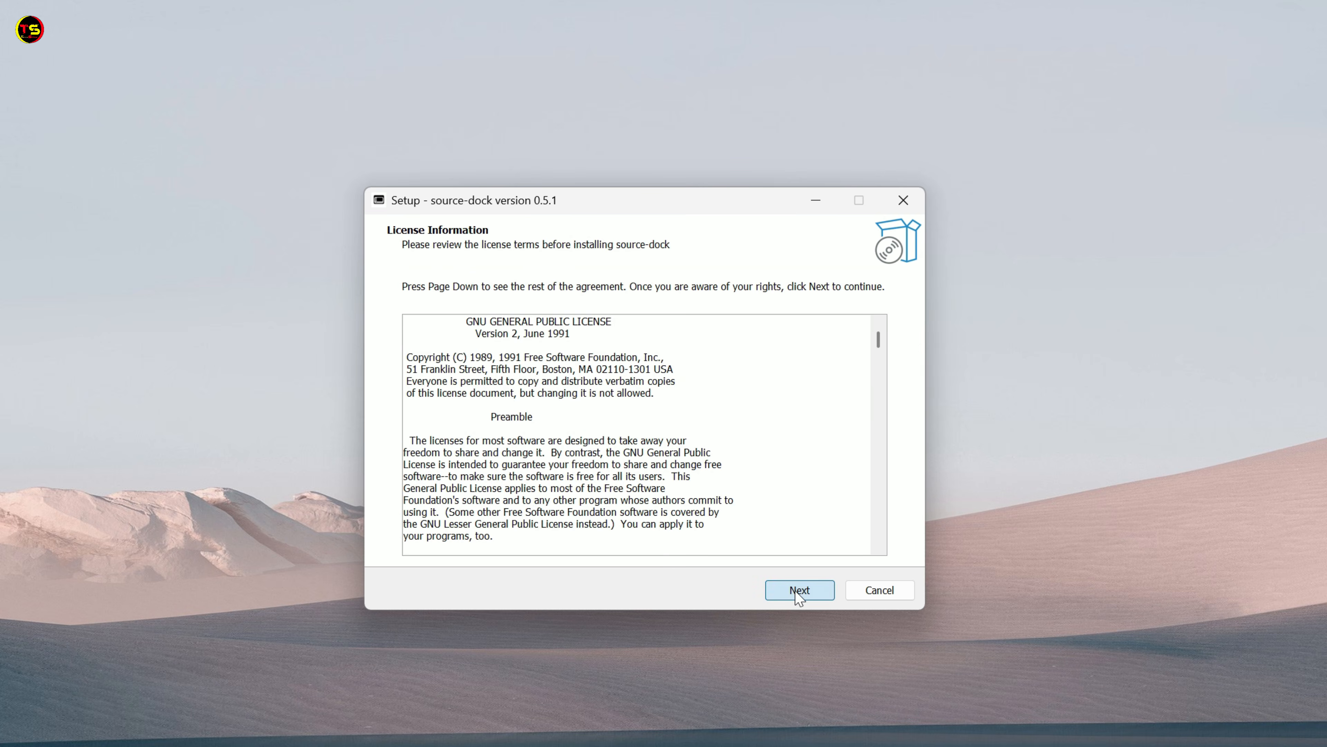
click(797, 591)
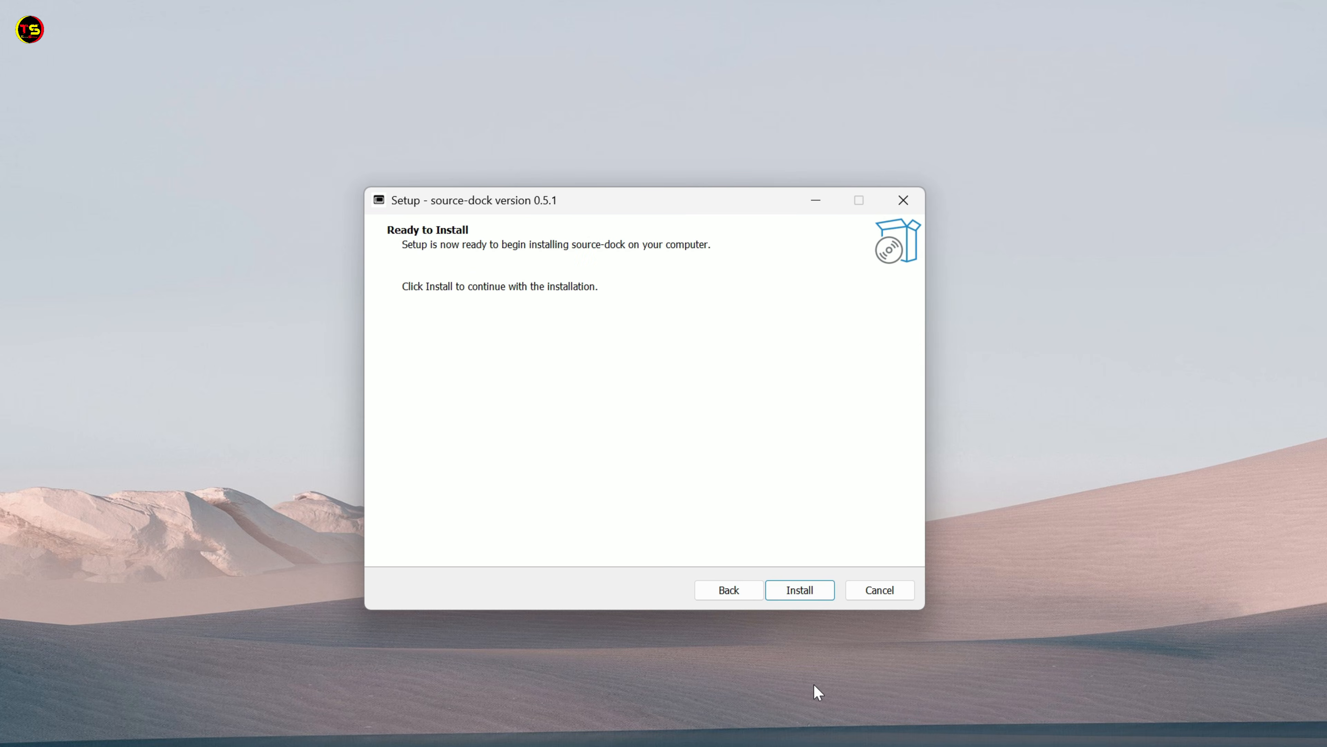
click(801, 594)
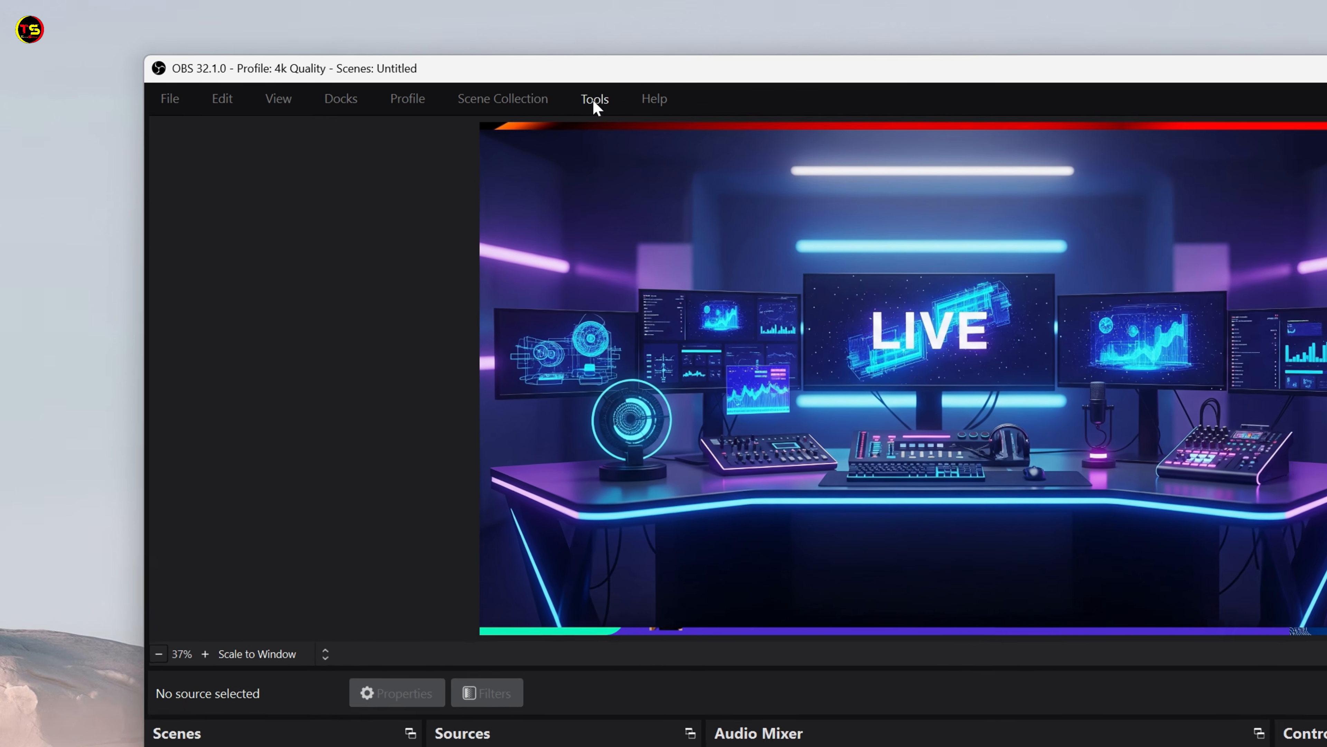
Step: In OBS Studio, open the Source Dock settings and select START SOON as the source for a new dock
click(414, 70)
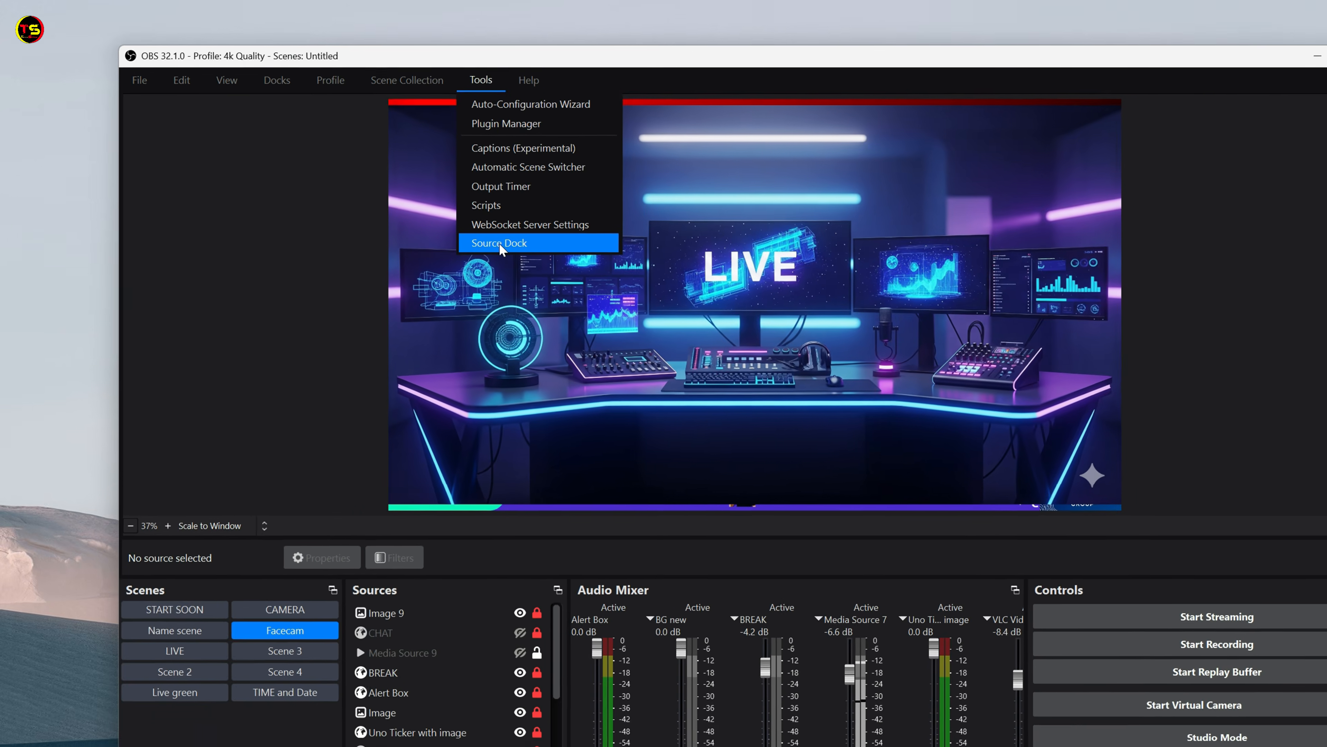
click(658, 323)
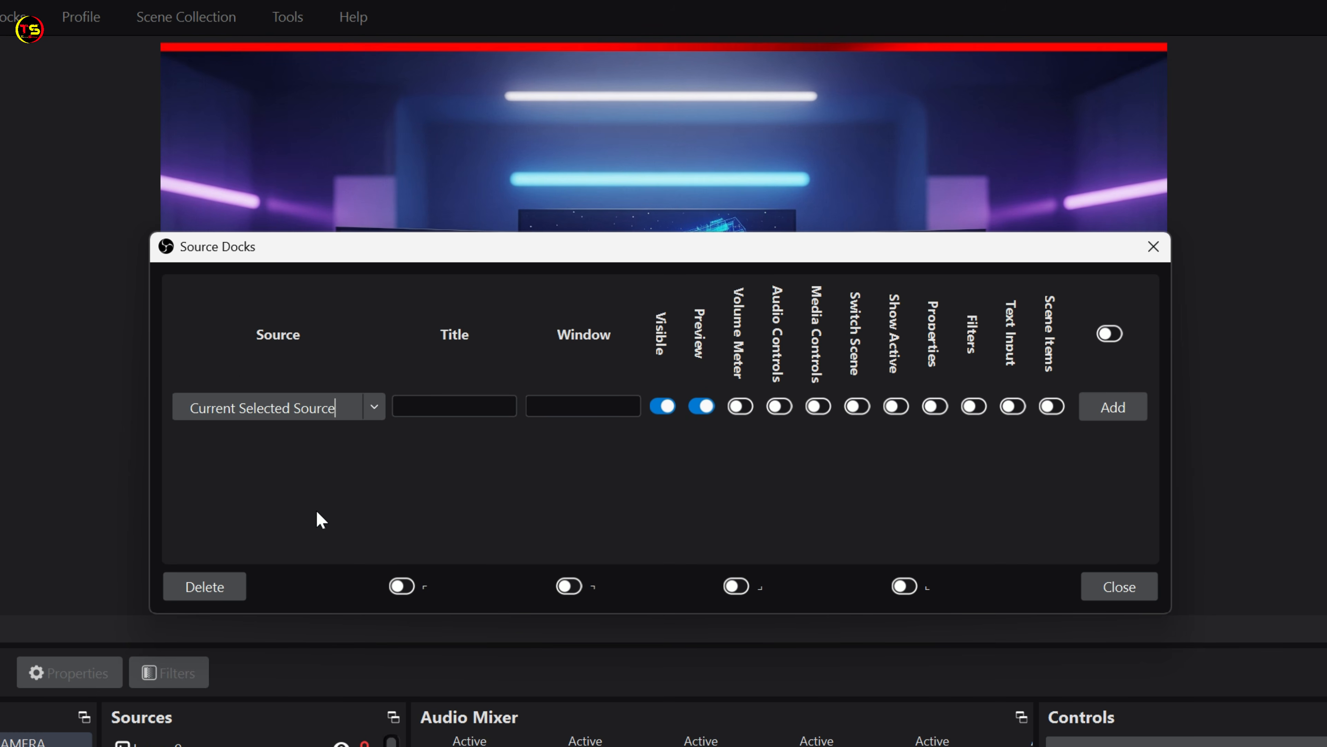
click(374, 410)
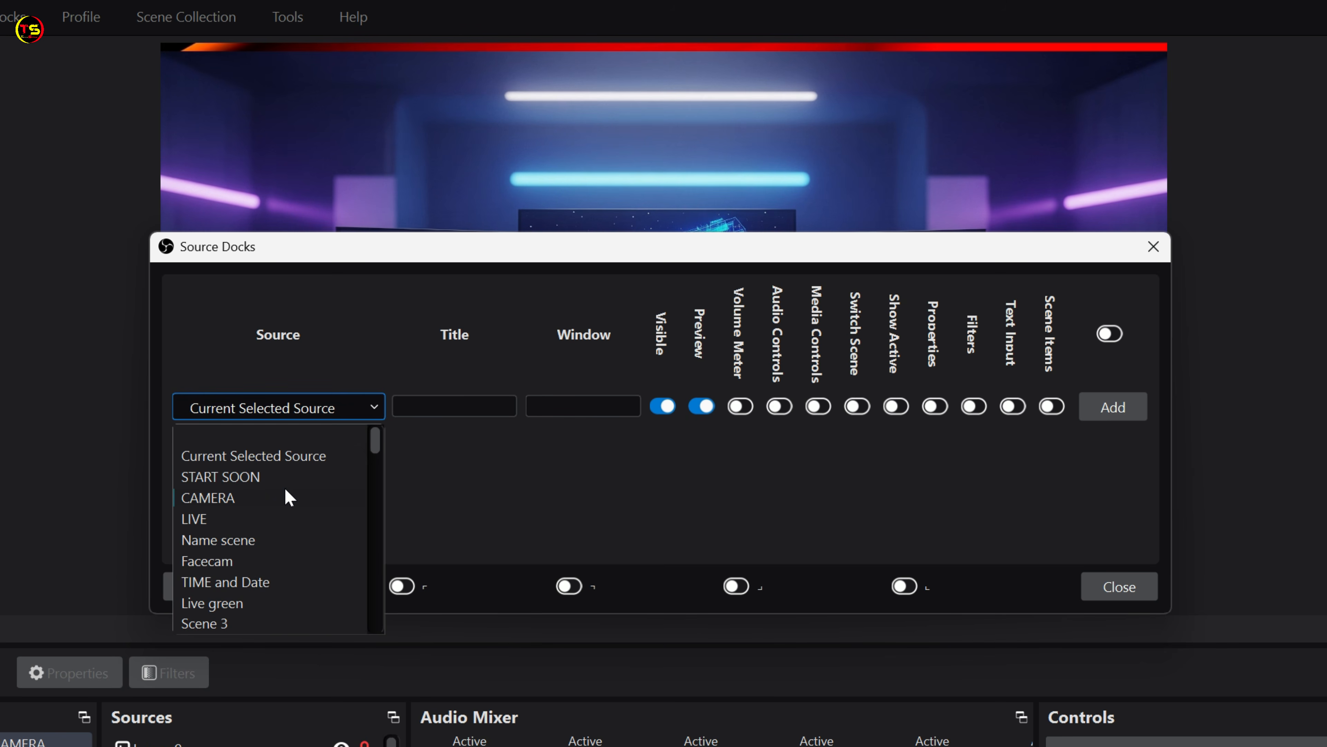
scroll(289, 497, down, 2)
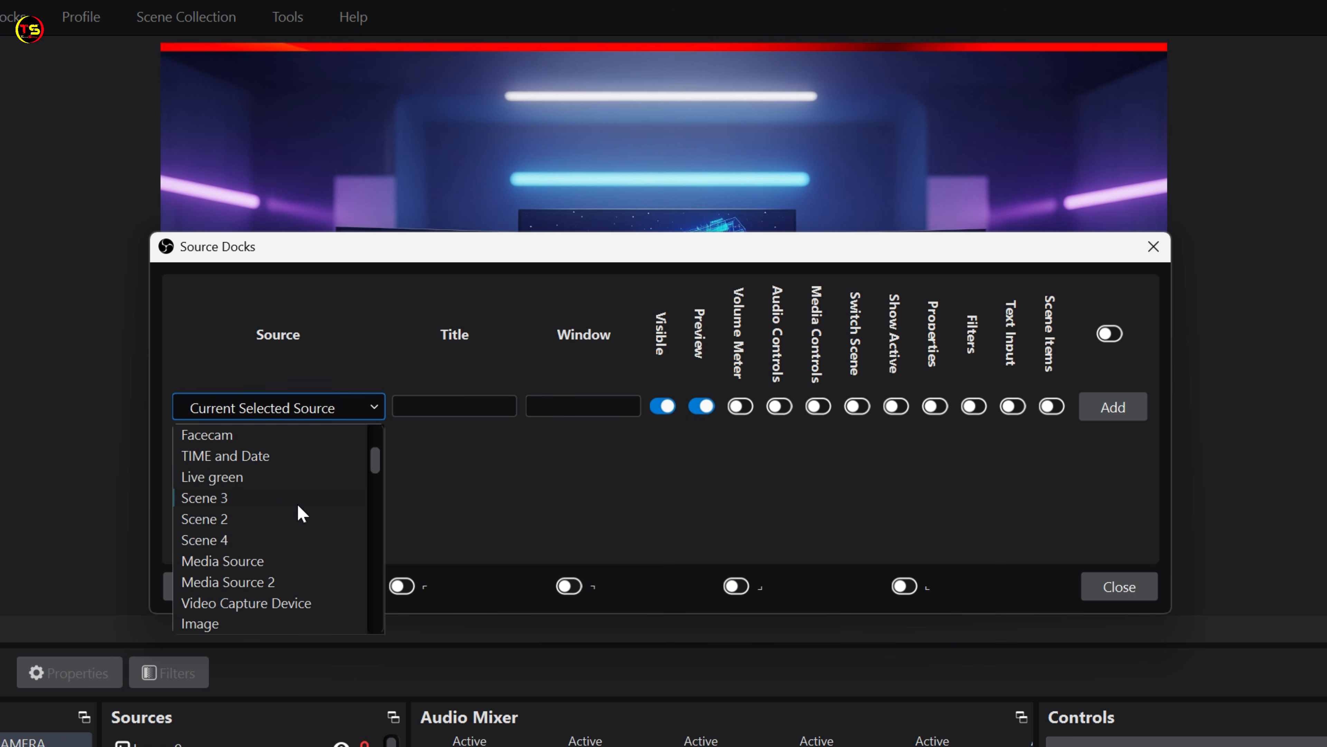
scroll(268, 520, down, 3)
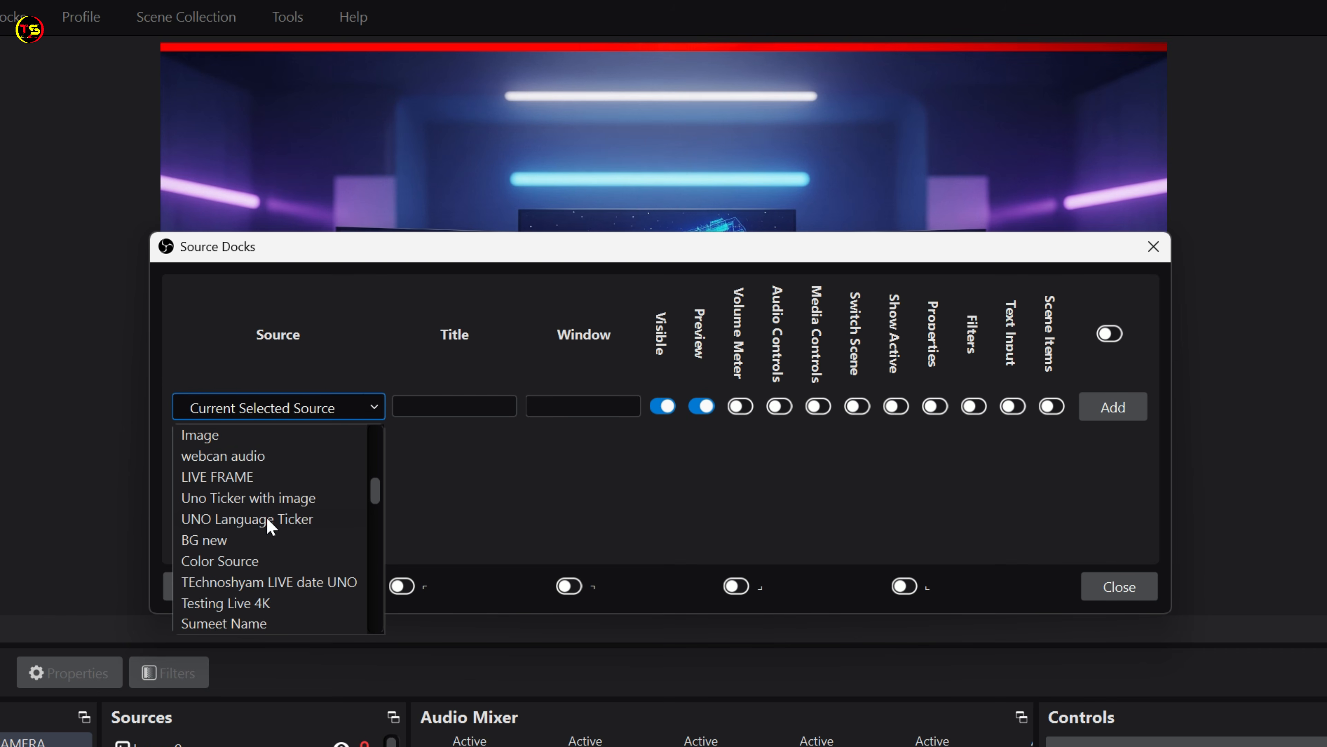
scroll(268, 520, down, 5)
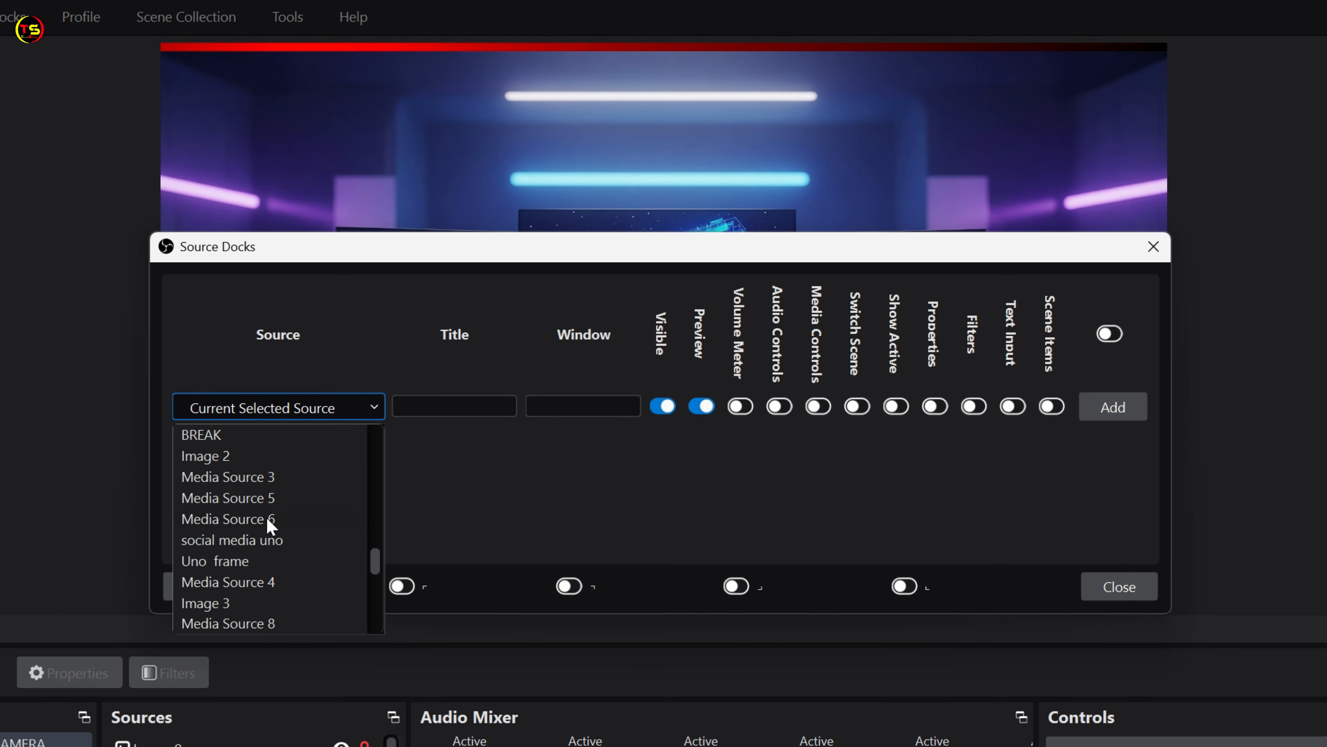
scroll(267, 519, up, 2)
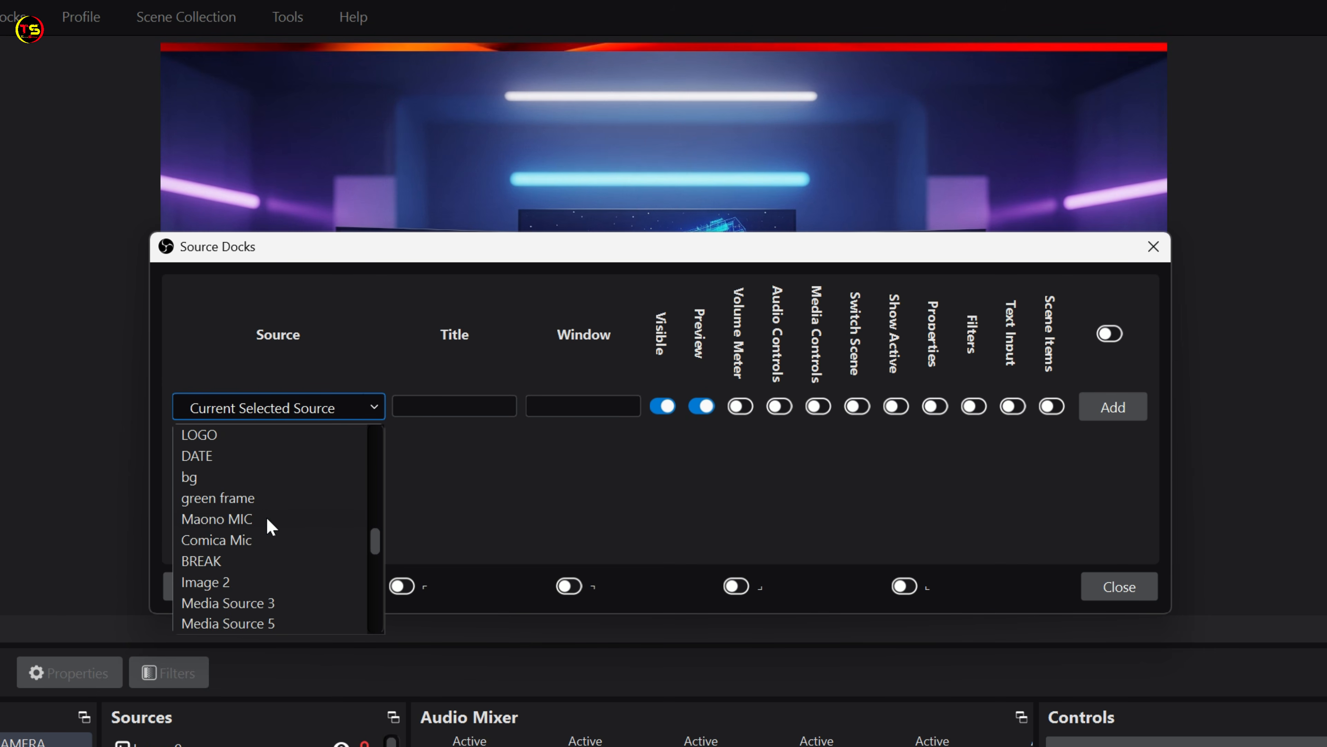
scroll(267, 520, up, 2)
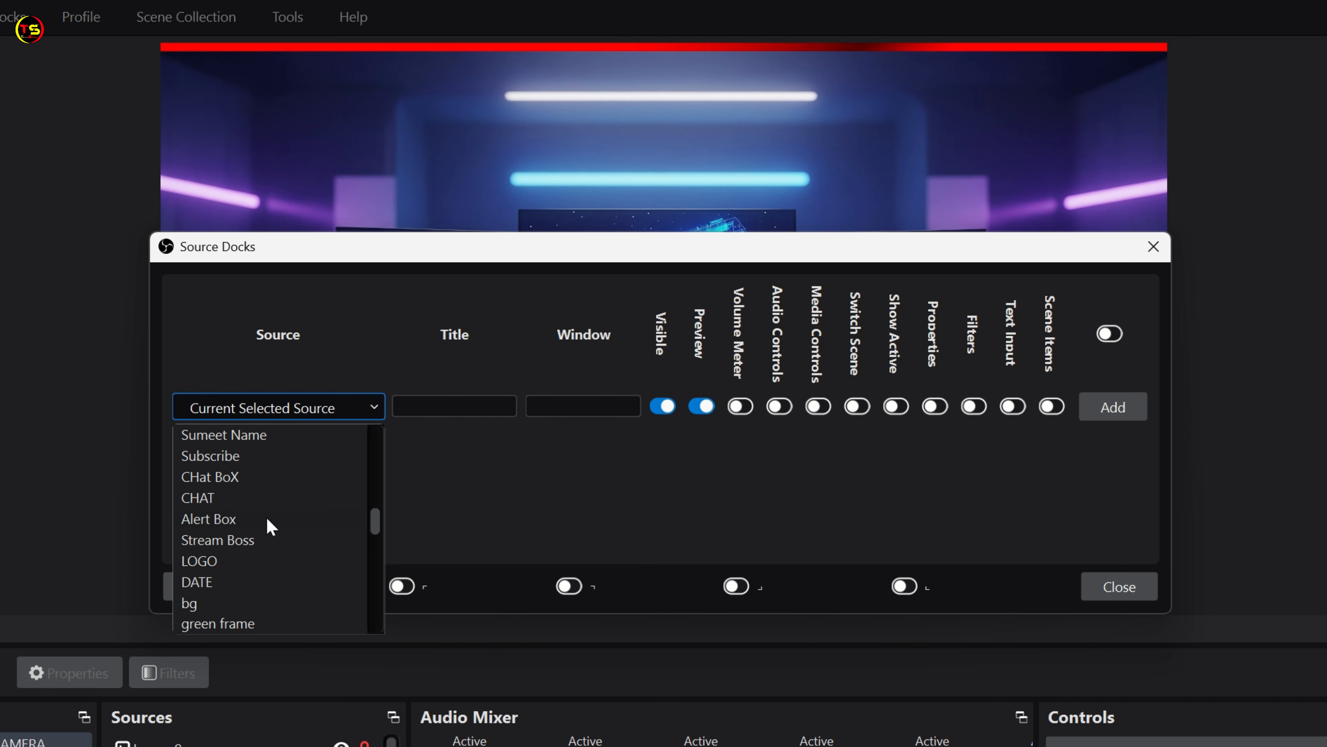
scroll(268, 519, up, 8)
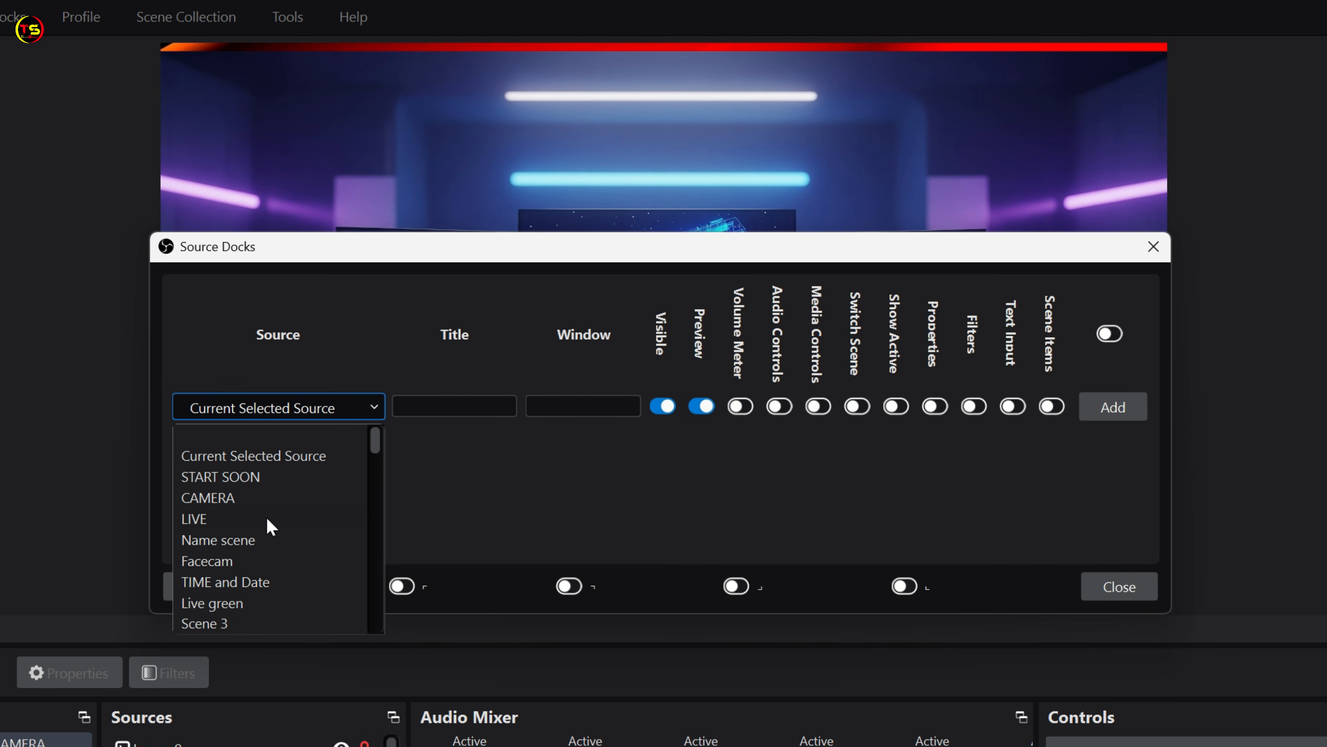
click(240, 477)
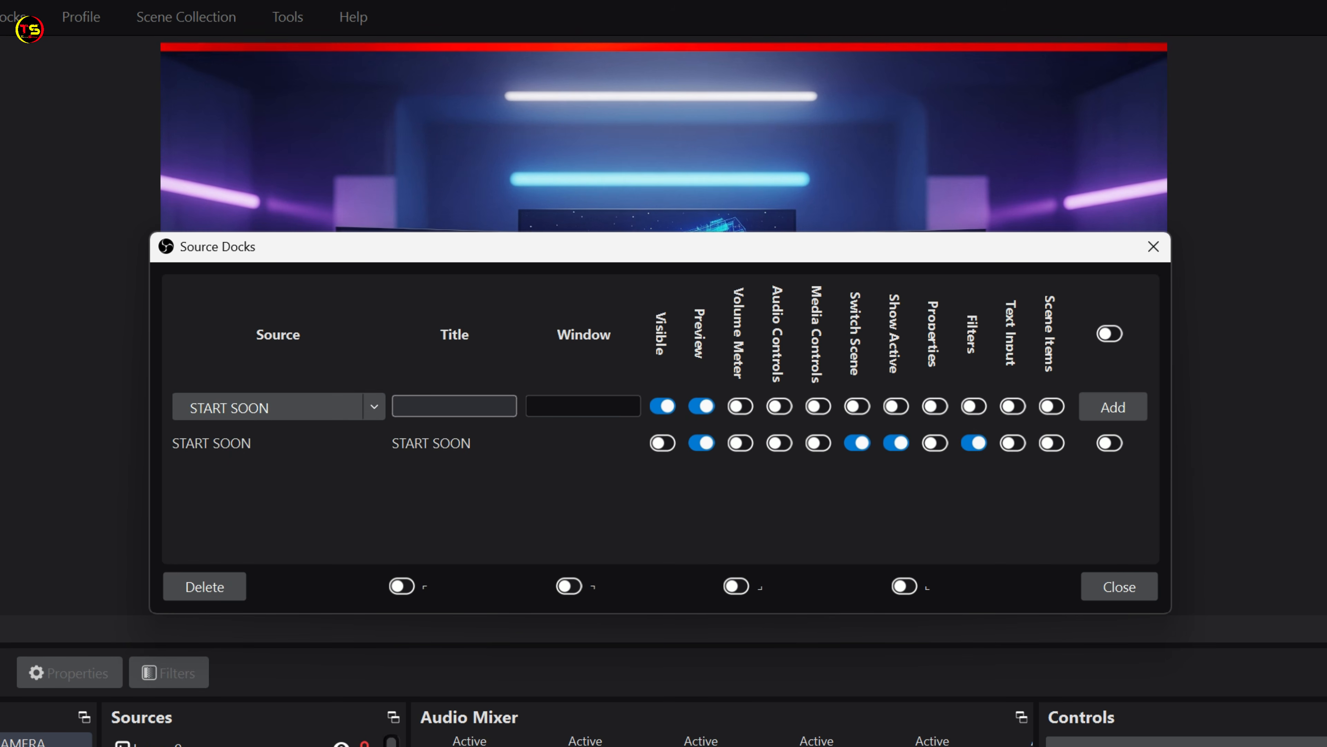
Step: Title the dock "start soon", enable Switch Scene, Show Active and Filters for it, and add it
click(415, 406)
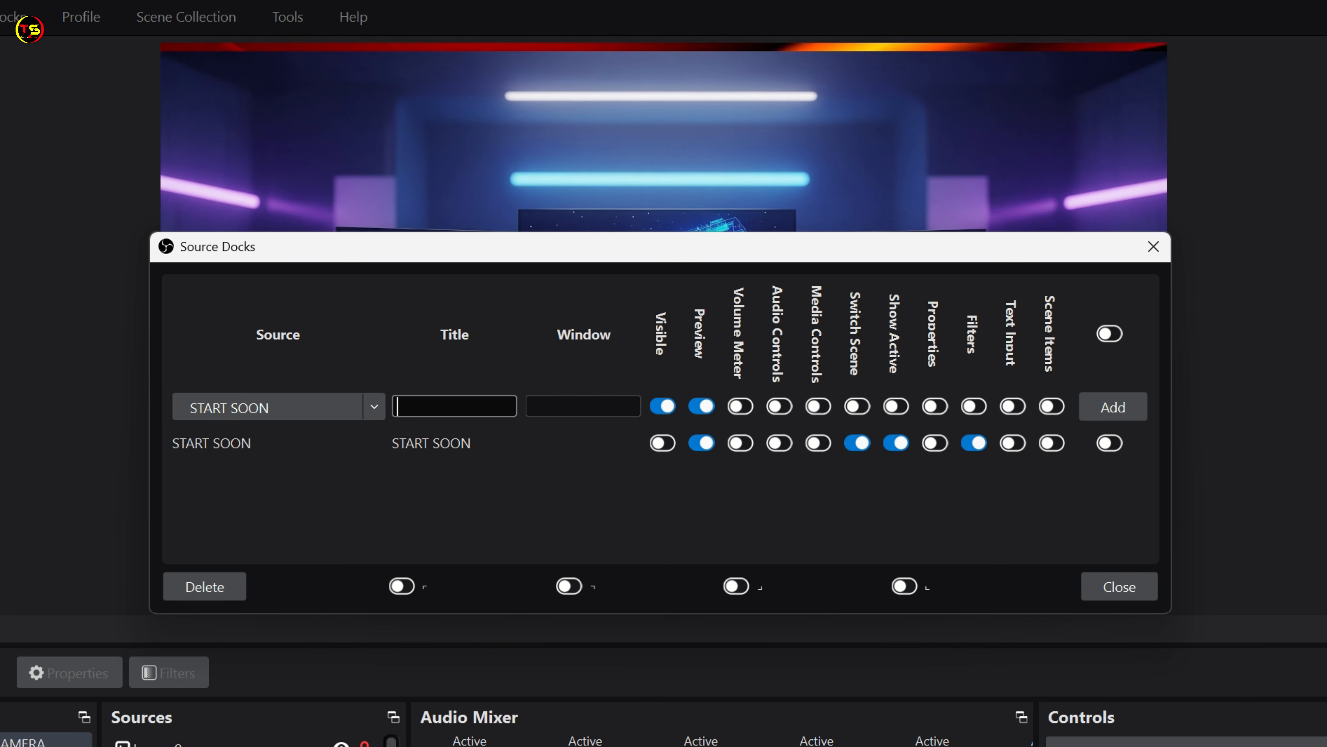
text(start soon)
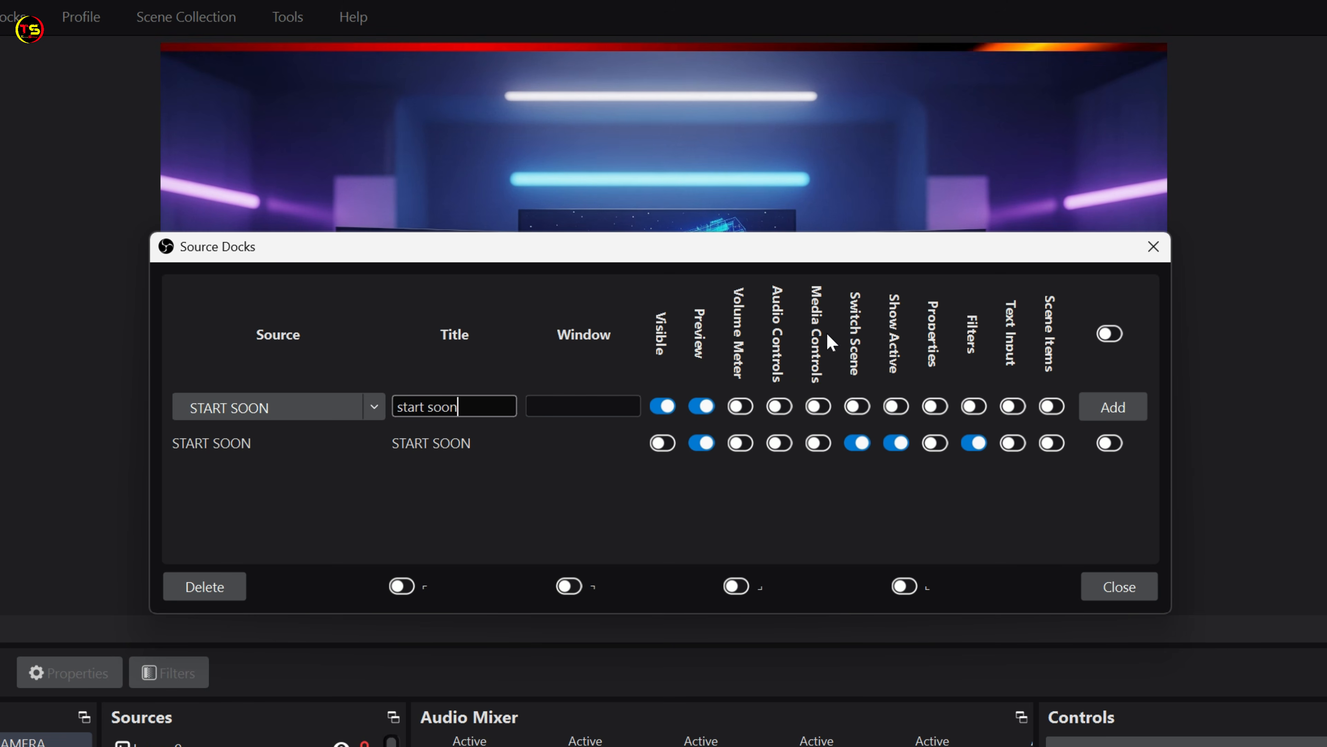
click(864, 410)
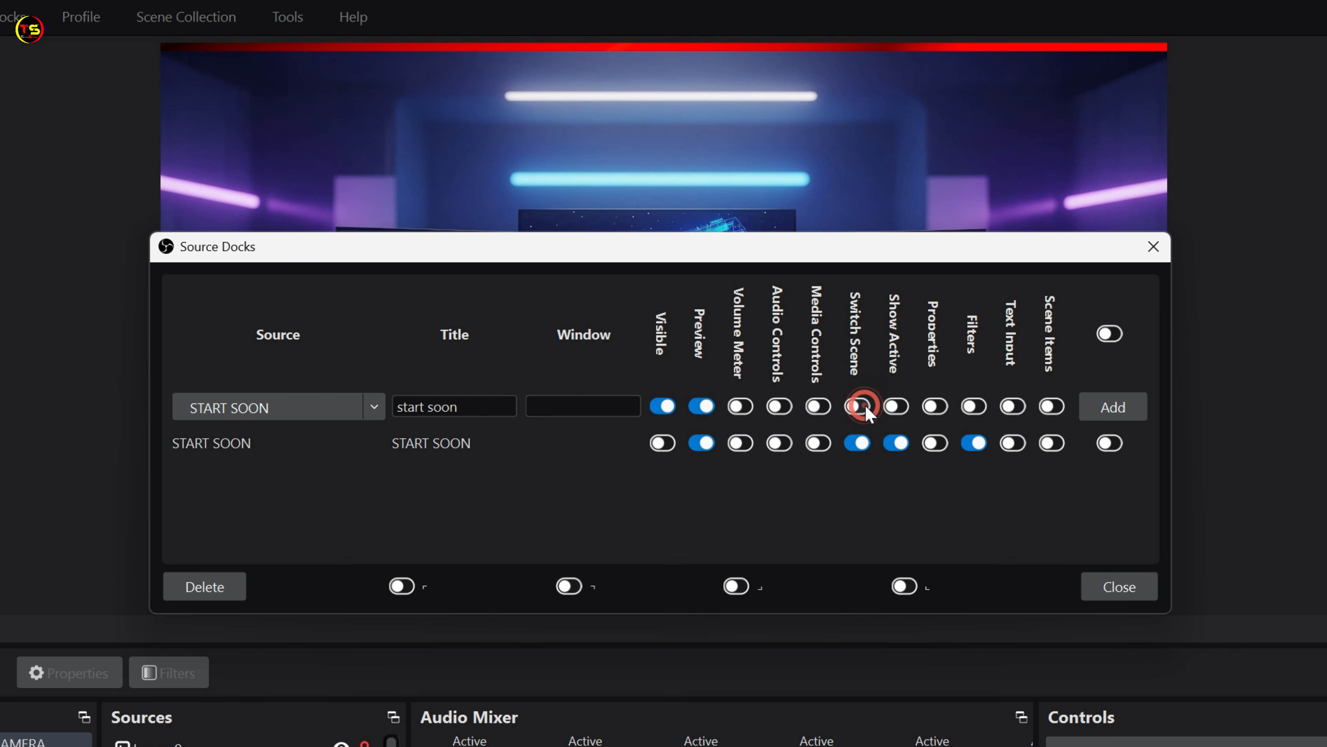
click(908, 411)
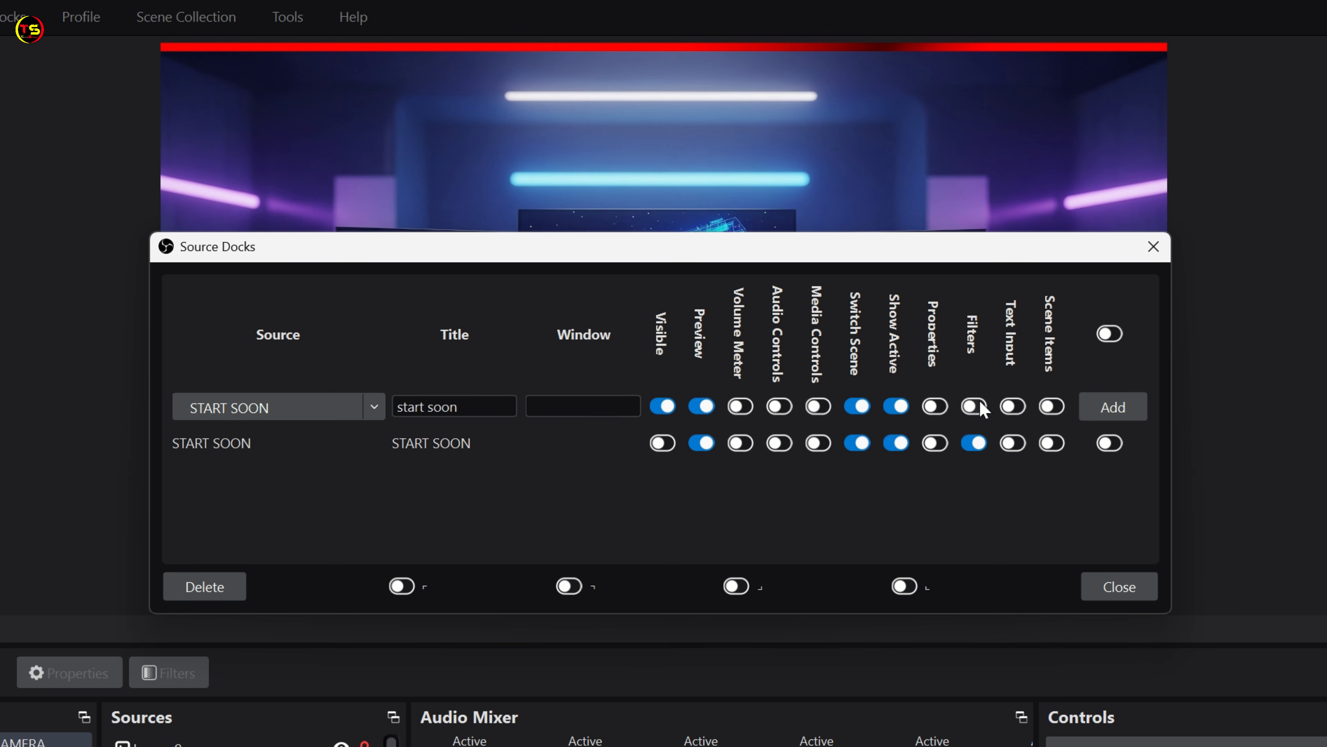
click(1124, 410)
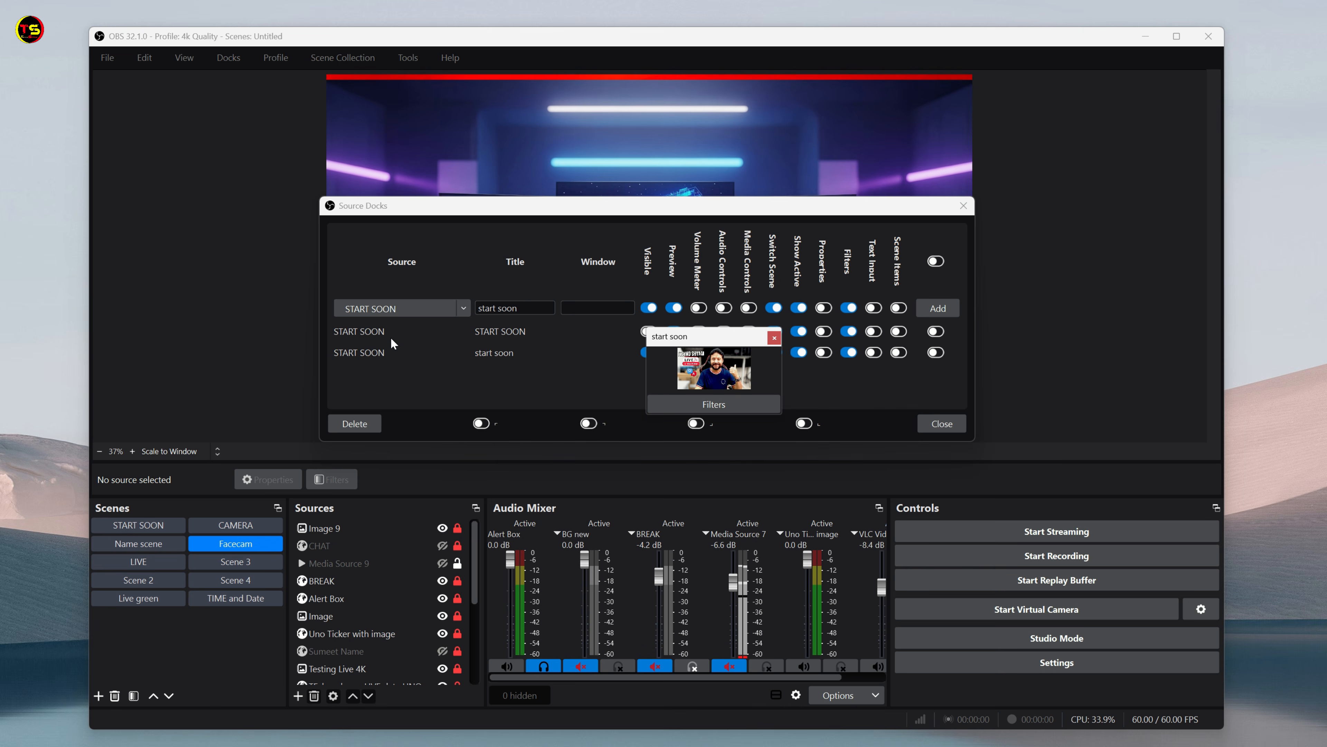
Step: Enlarge the floating start soon dock and attach it between the Sources and Audio Mixer docks
drag(722, 339, 1079, 293)
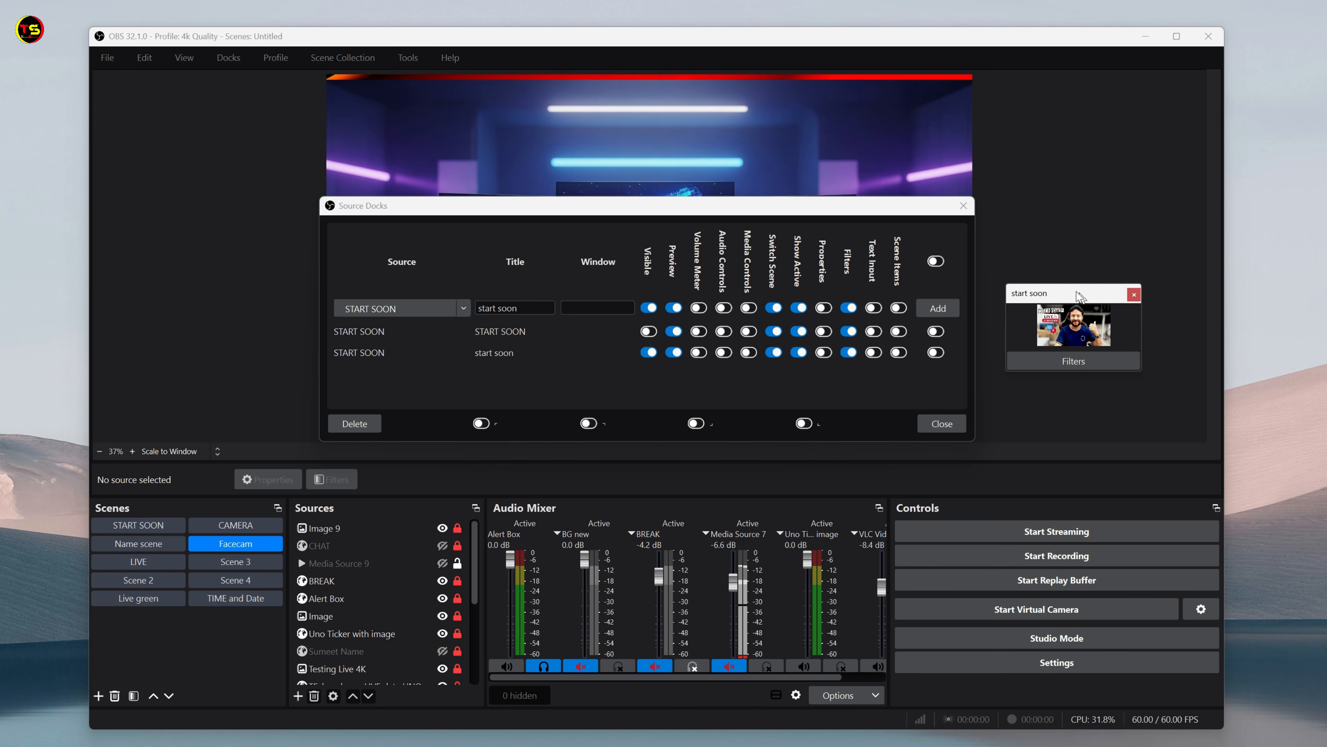
drag(1097, 366, 1097, 400)
mouse_move(1091, 292)
mouse_down()
mouse_move(1226, 215)
mouse_move(1074, 284)
mouse_move(1091, 287)
mouse_up()
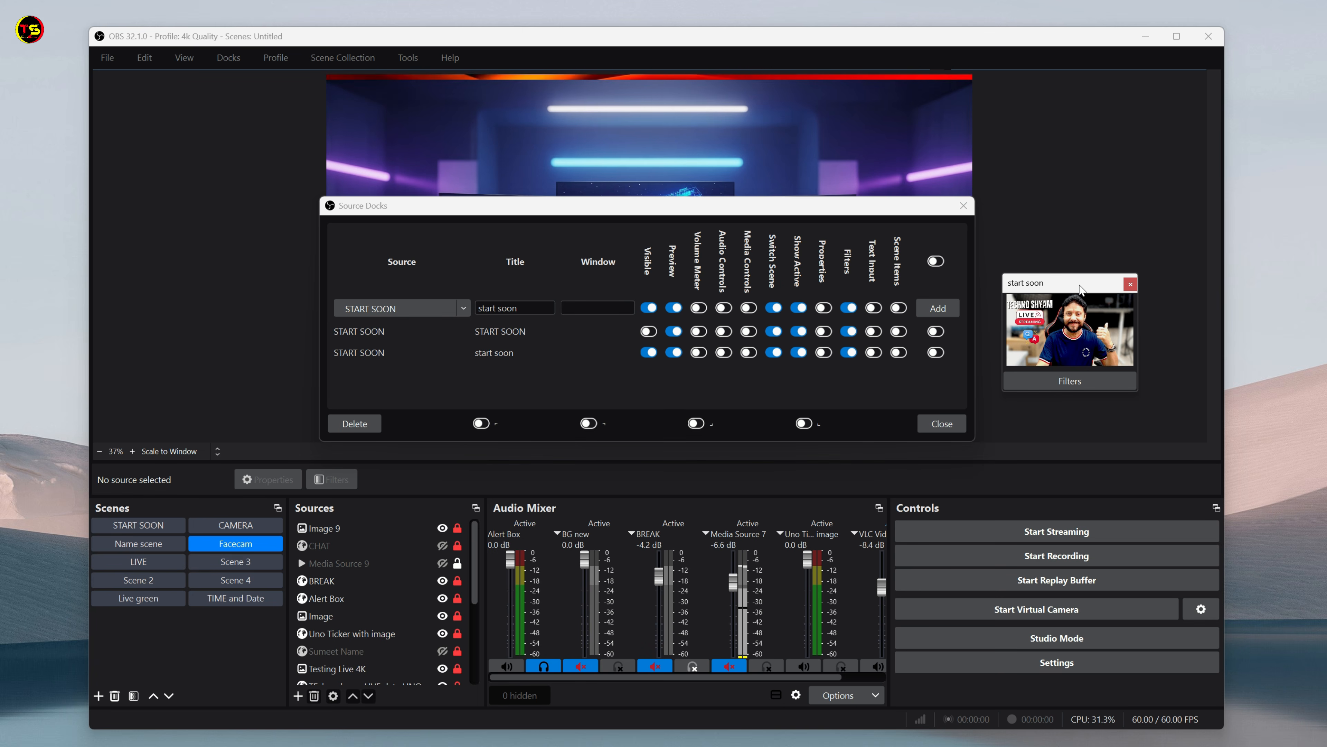
drag(1081, 289, 519, 570)
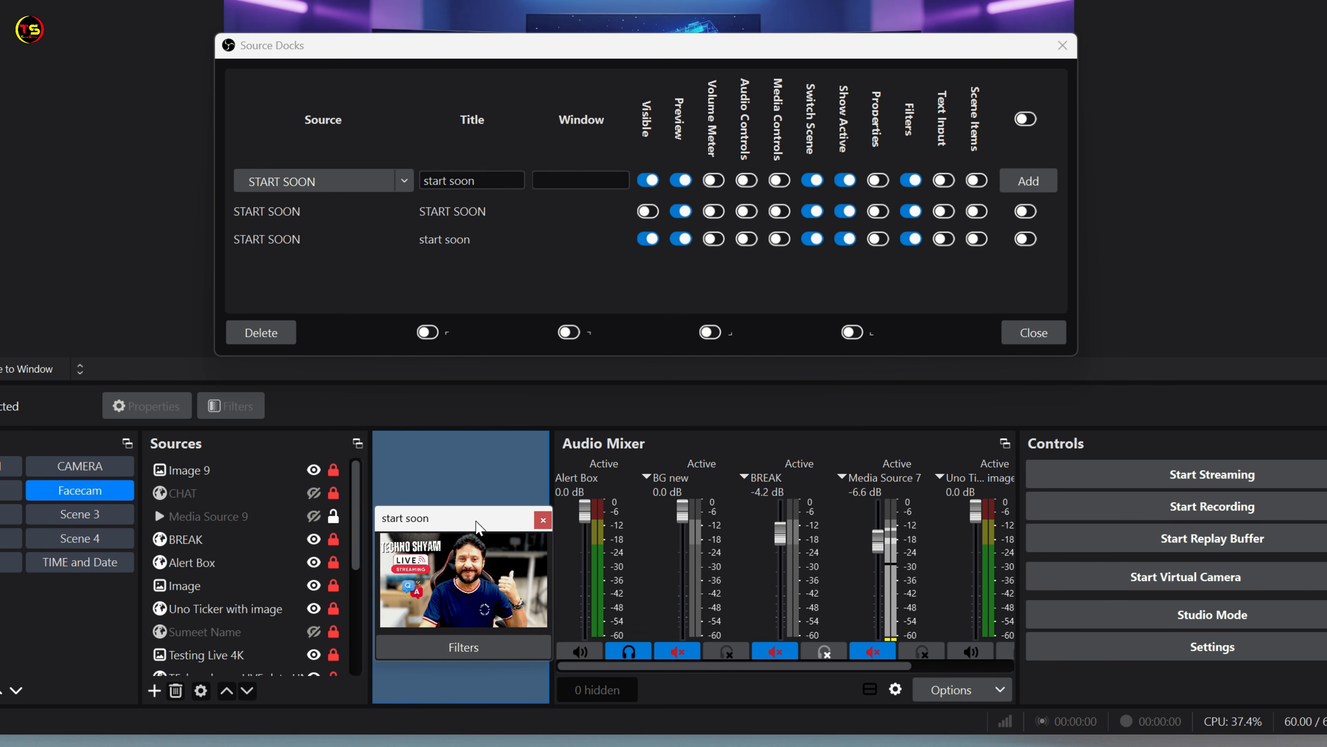
drag(477, 524, 691, 606)
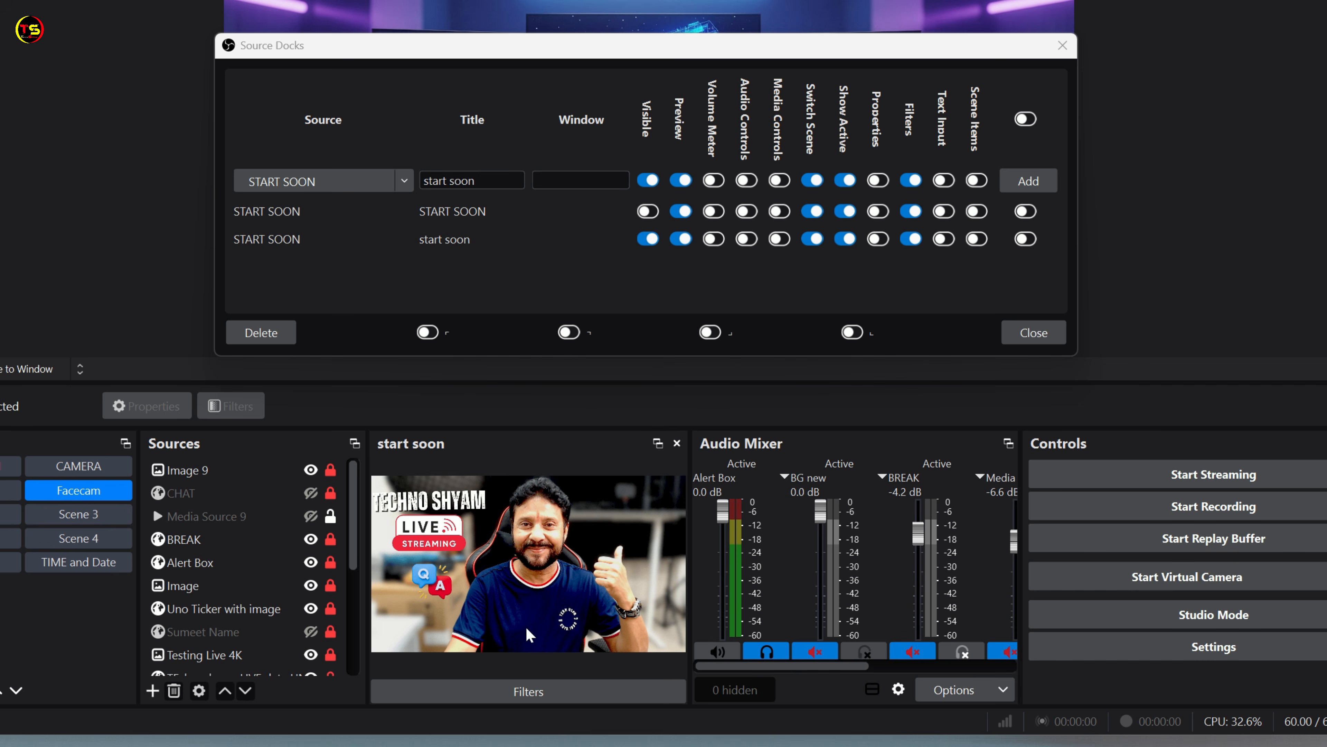
Step: Add another source dock for the Facecam scene, titled "facecam"
click(409, 182)
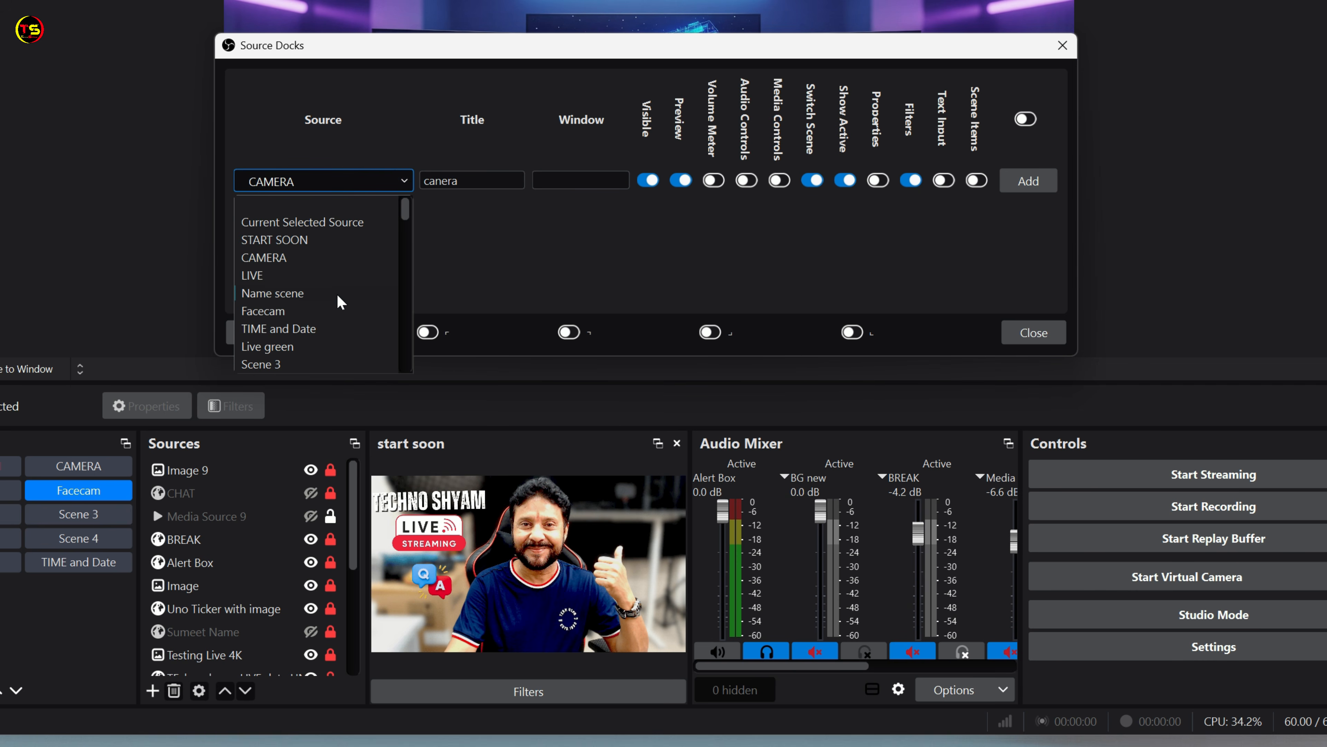
click(267, 313)
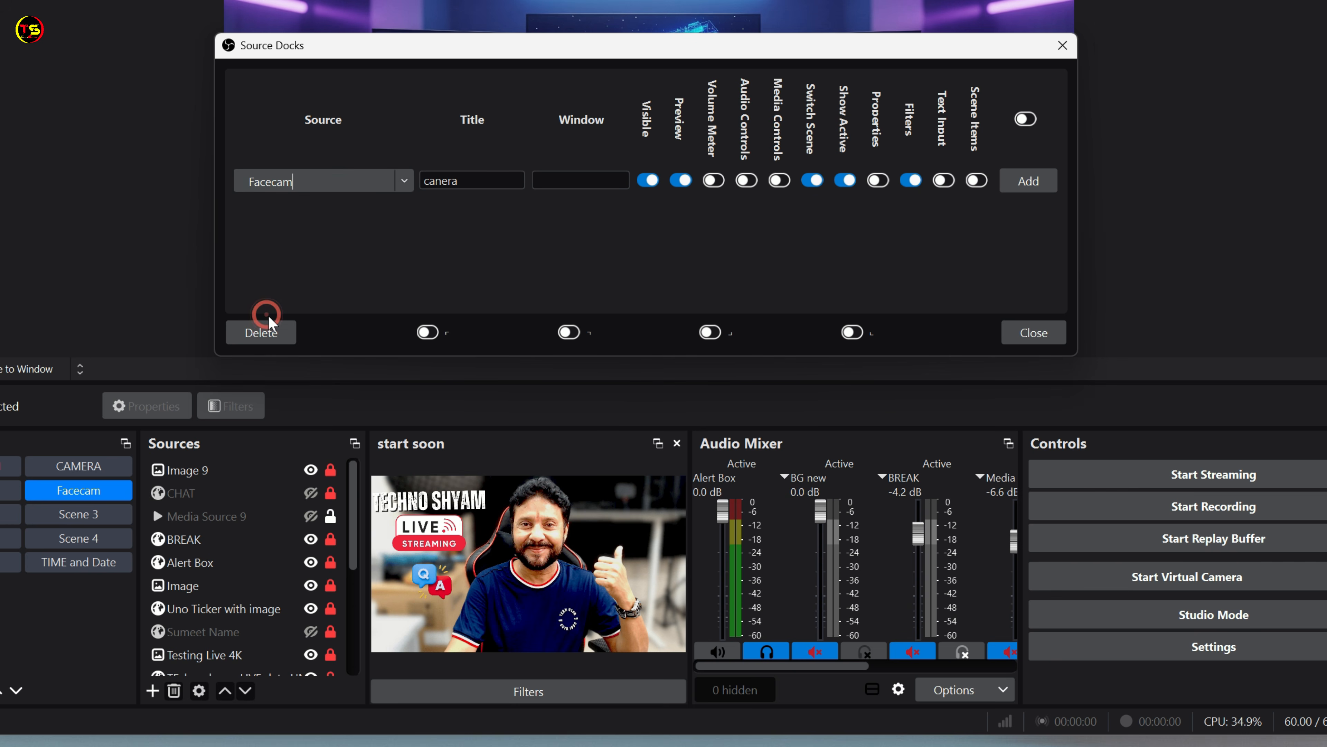
click(487, 183)
key(ctrl+a)
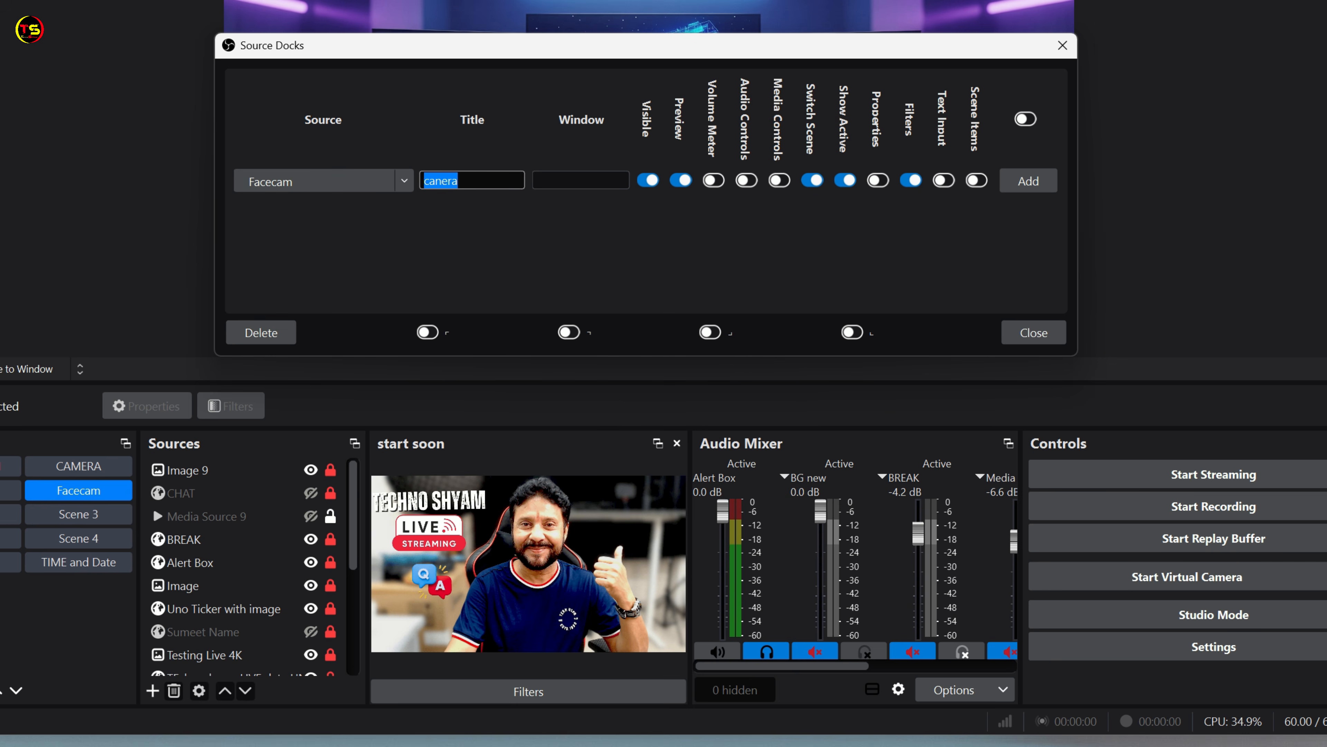
text(facecam)
click(1019, 186)
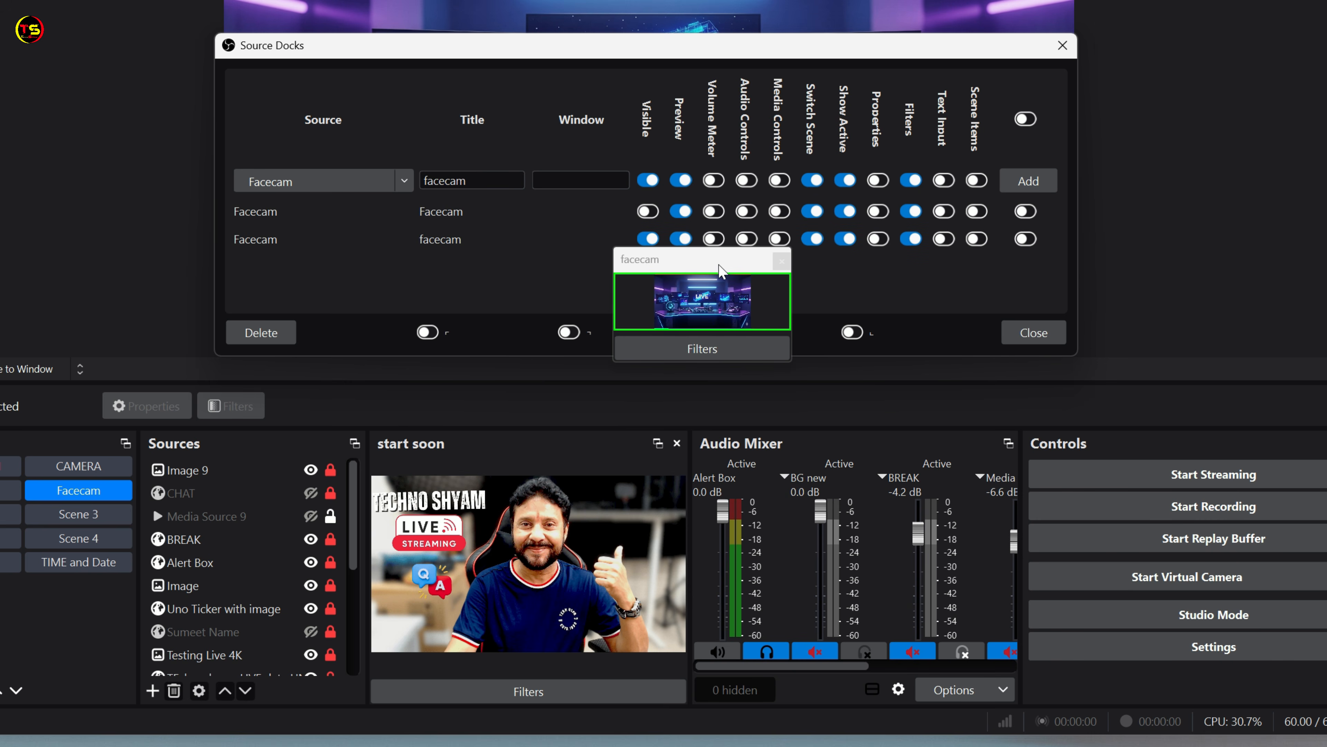
Step: Enlarge the floating facecam dock and attach it between the start soon and Audio Mixer docks
drag(723, 265, 1221, 149)
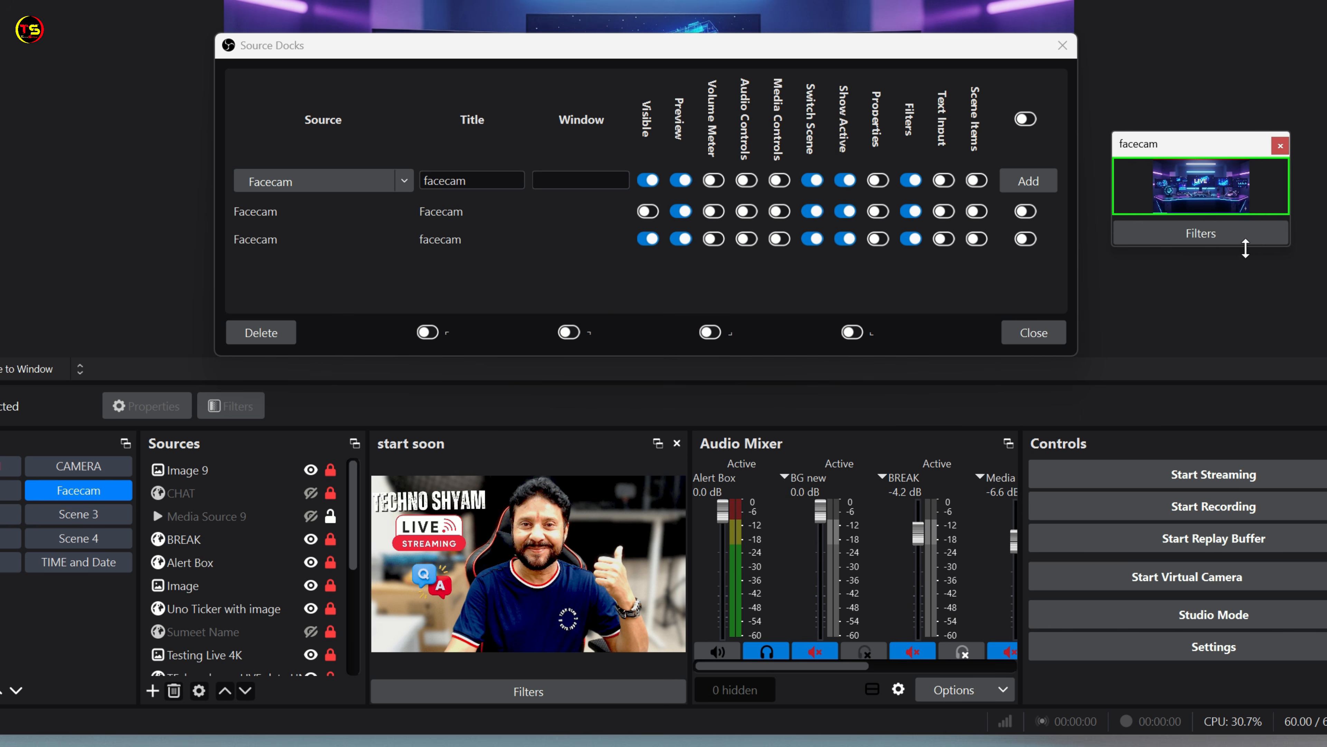
drag(1247, 248, 1256, 333)
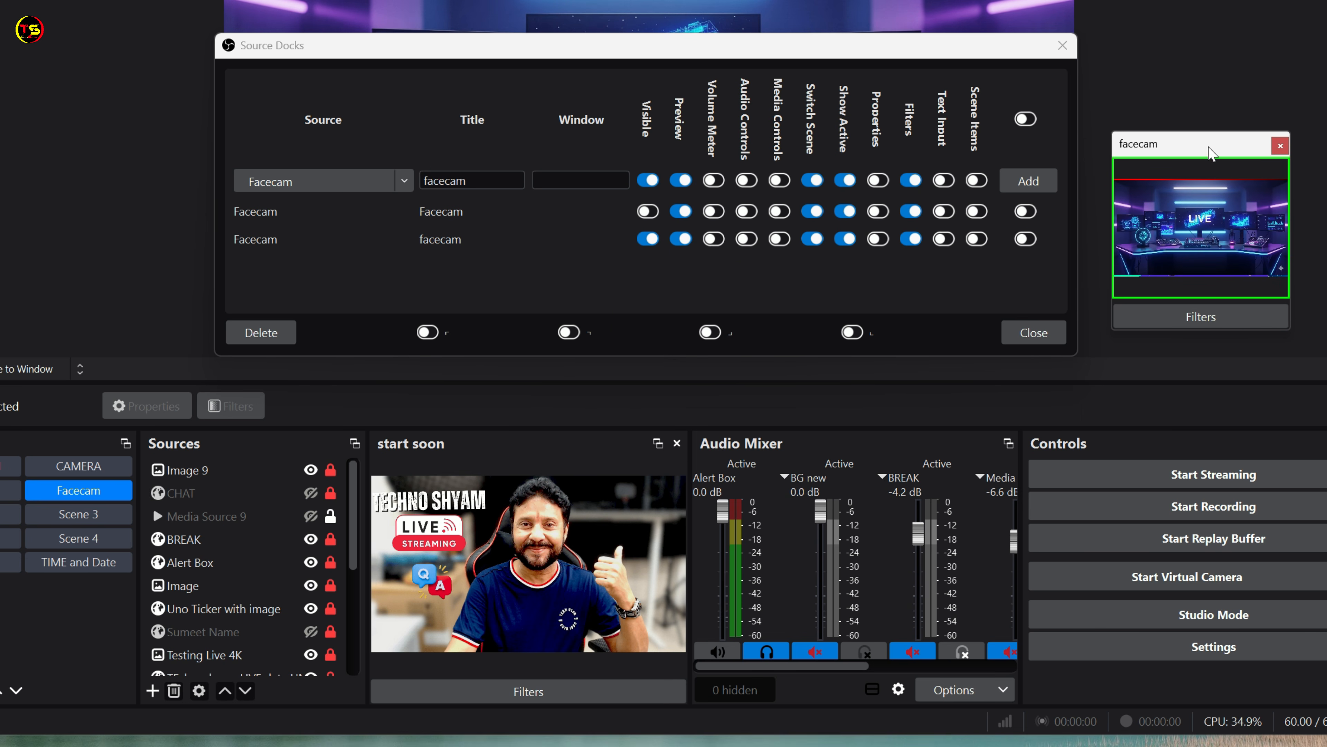
drag(1209, 152, 880, 570)
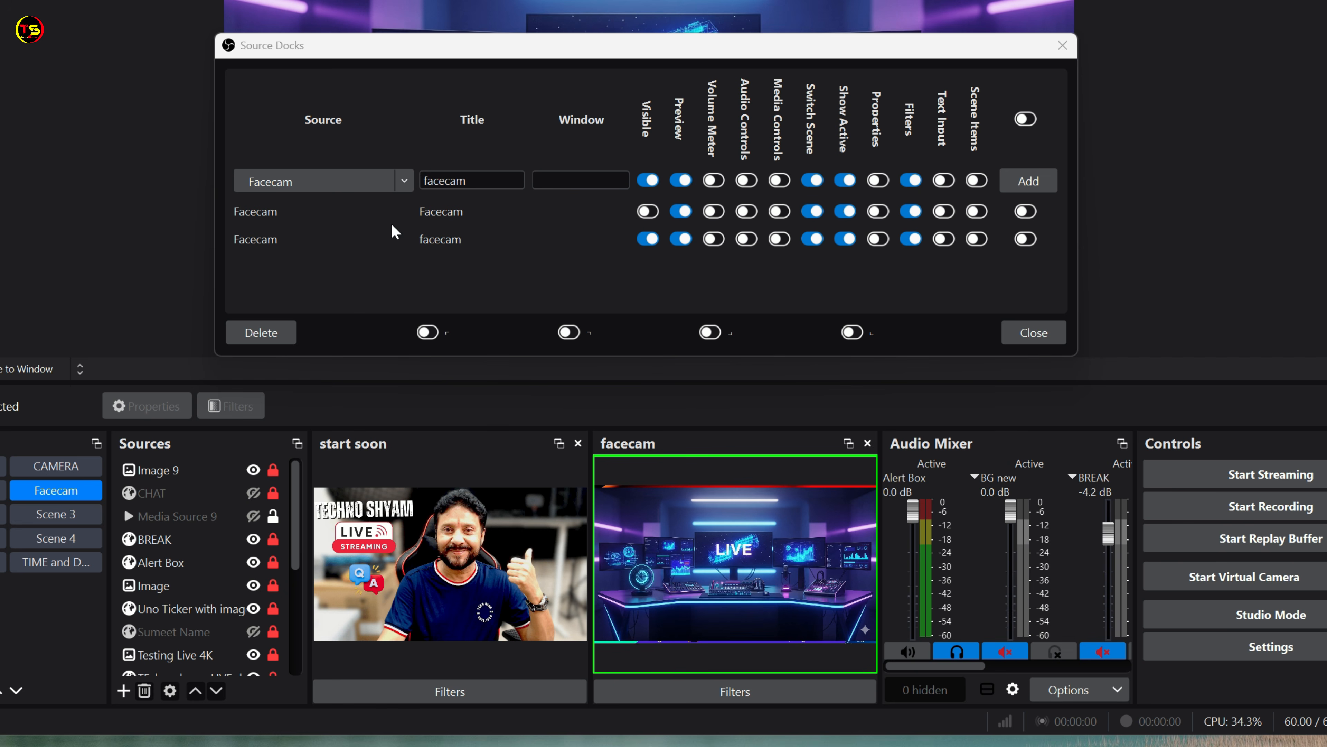
Step: Add another source dock for Scene 4, titled with the person's first name and keeping the existing dock options
click(406, 183)
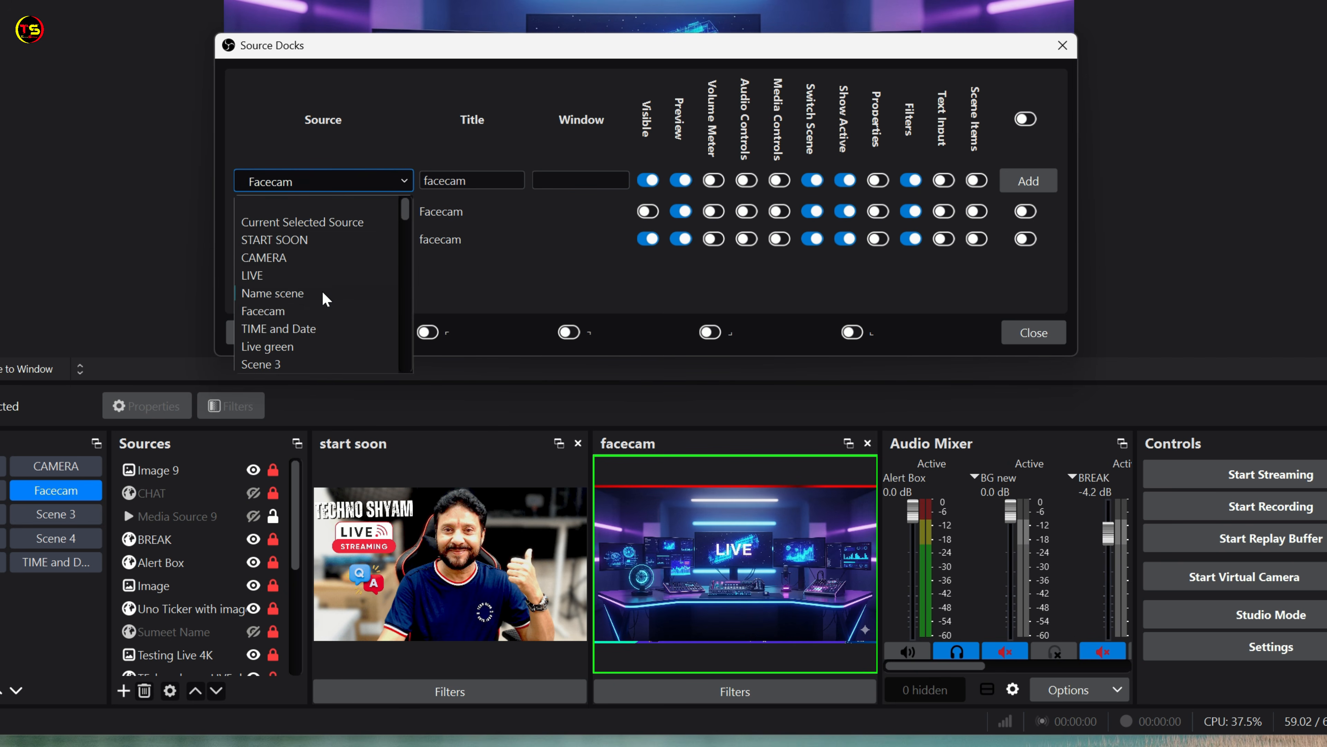
scroll(325, 299, down, 1)
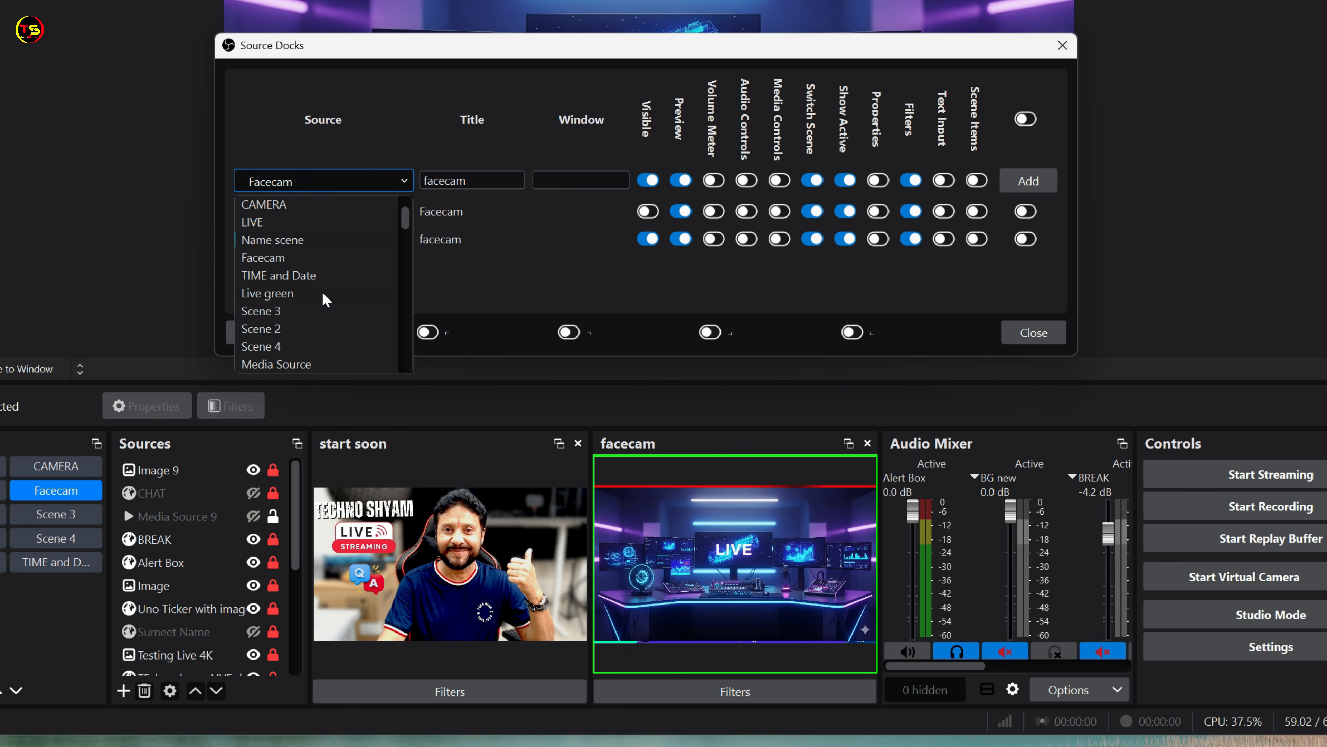
click(262, 346)
double_click(468, 180)
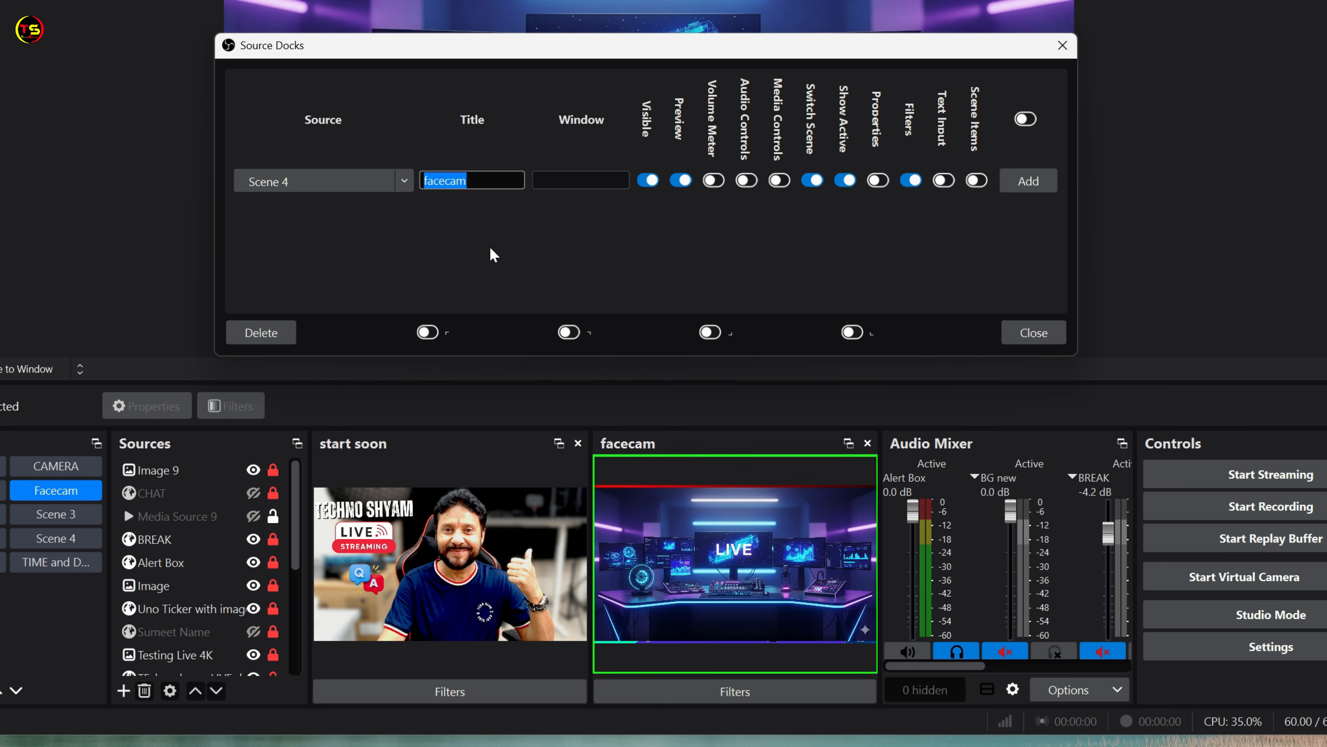
text(su)
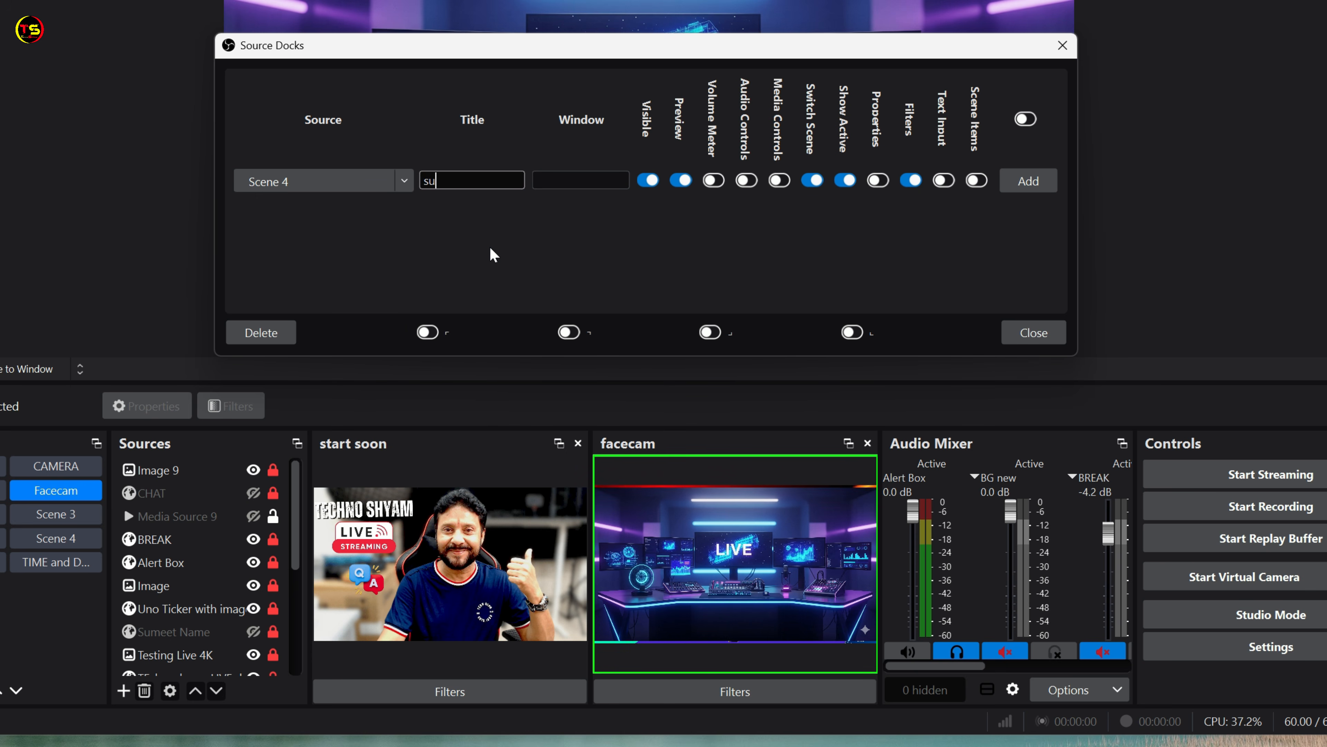
text(meet)
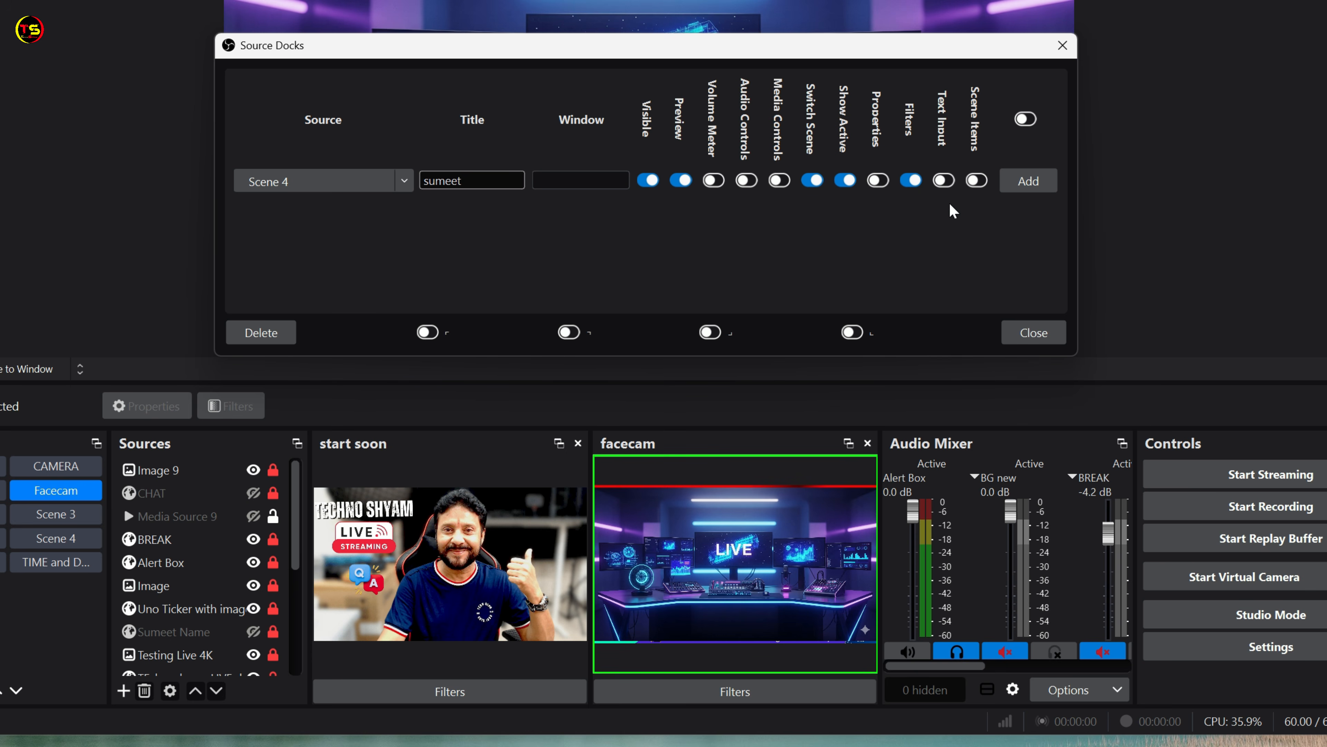
click(1030, 183)
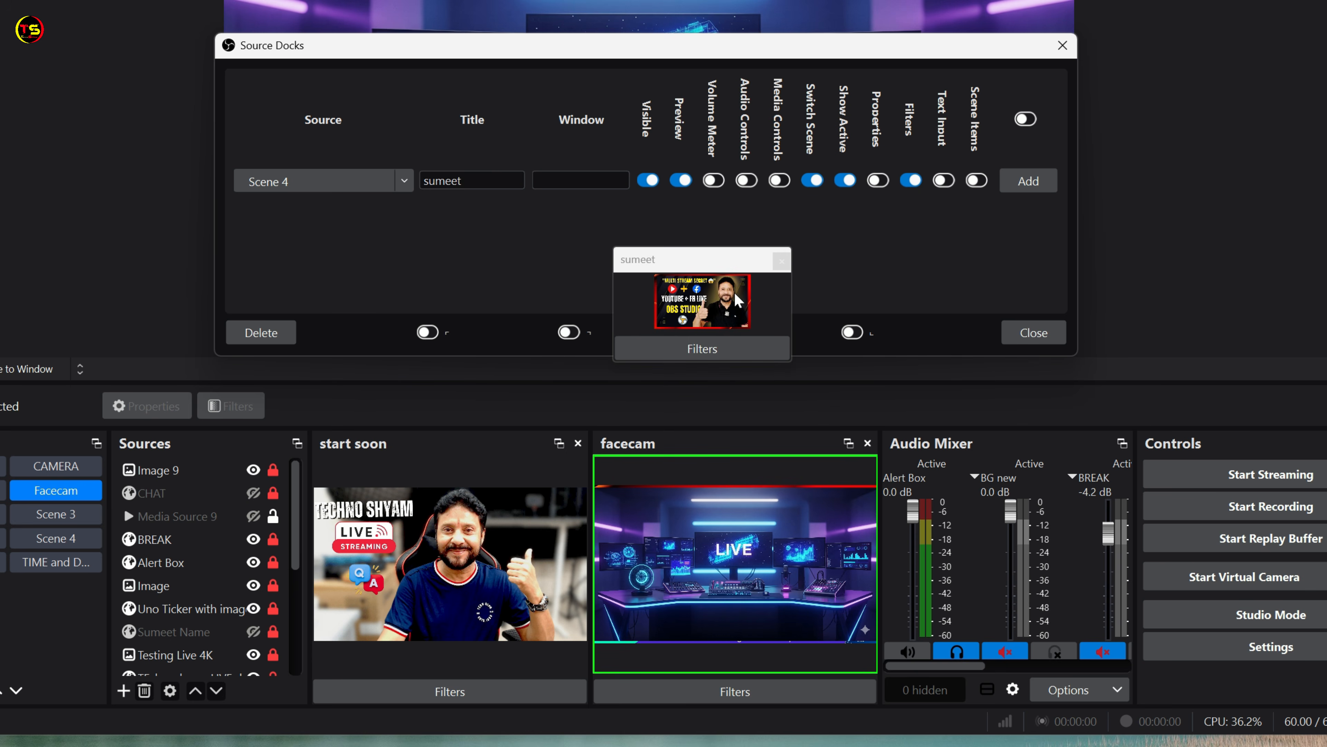
Step: Enlarge the floating Scene 4 dock and attach it between the facecam and Audio Mixer docks, widening it slightly against facecam
drag(729, 264, 1249, 135)
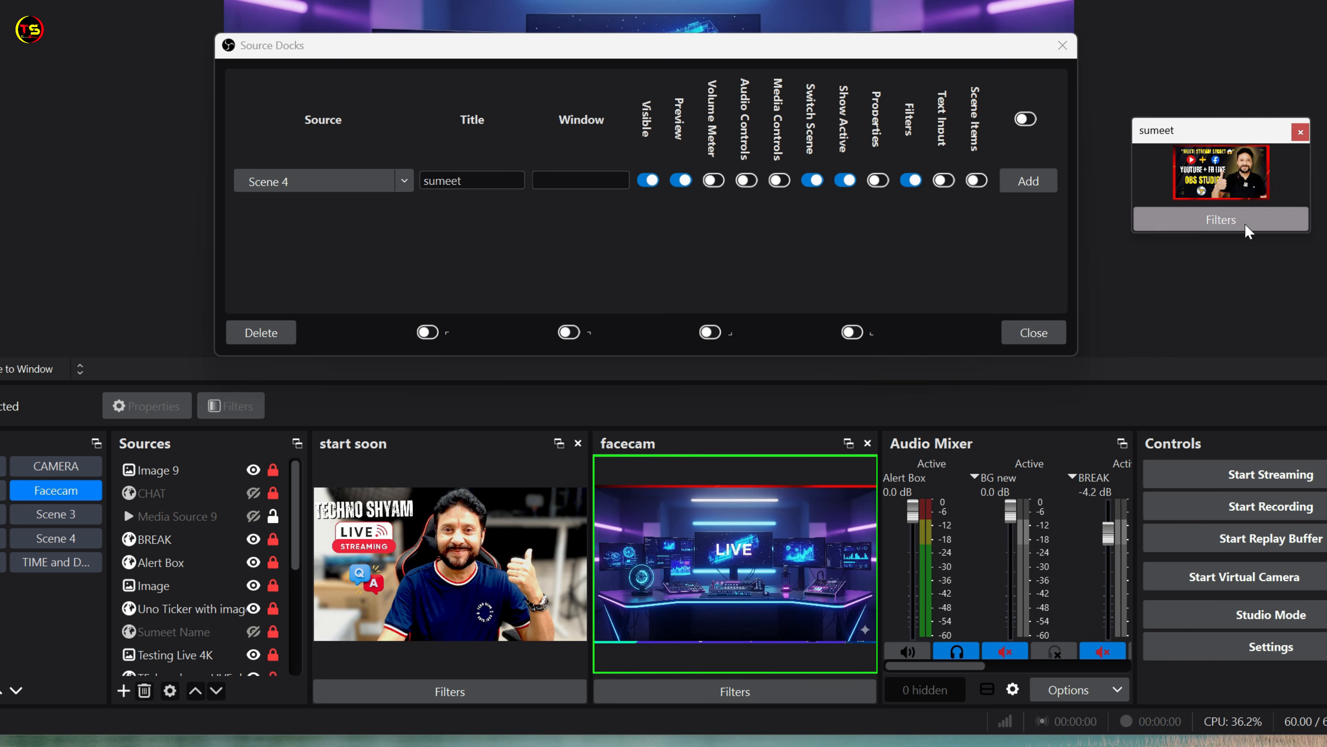
drag(1250, 233, 1273, 272)
drag(1237, 131, 1029, 558)
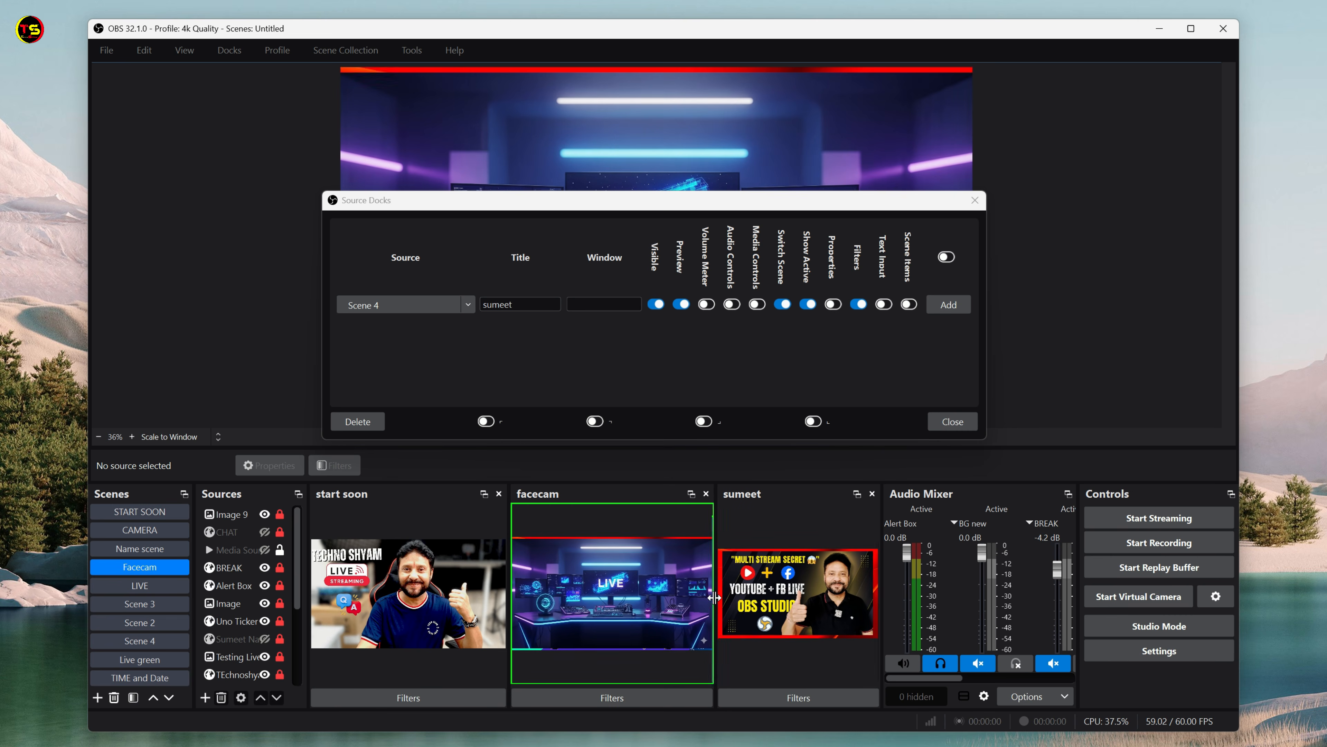
drag(700, 605, 694, 605)
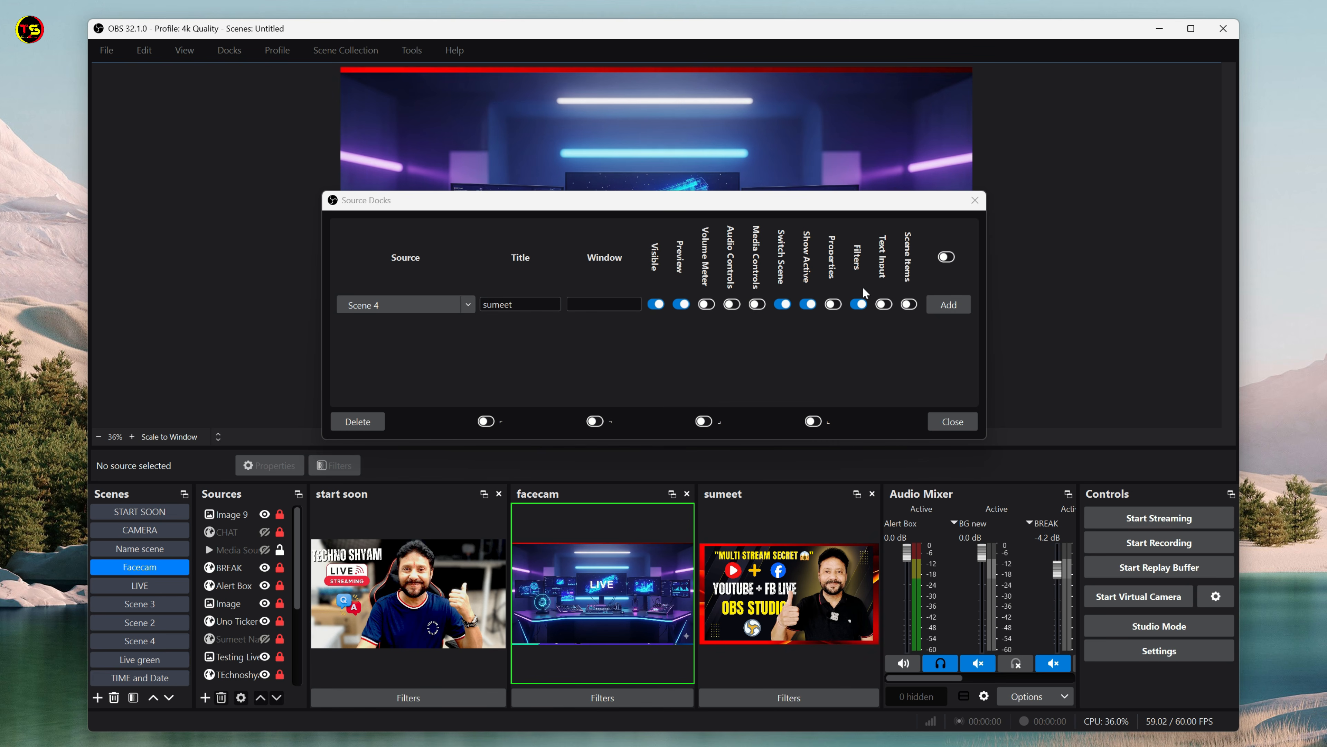
click(961, 428)
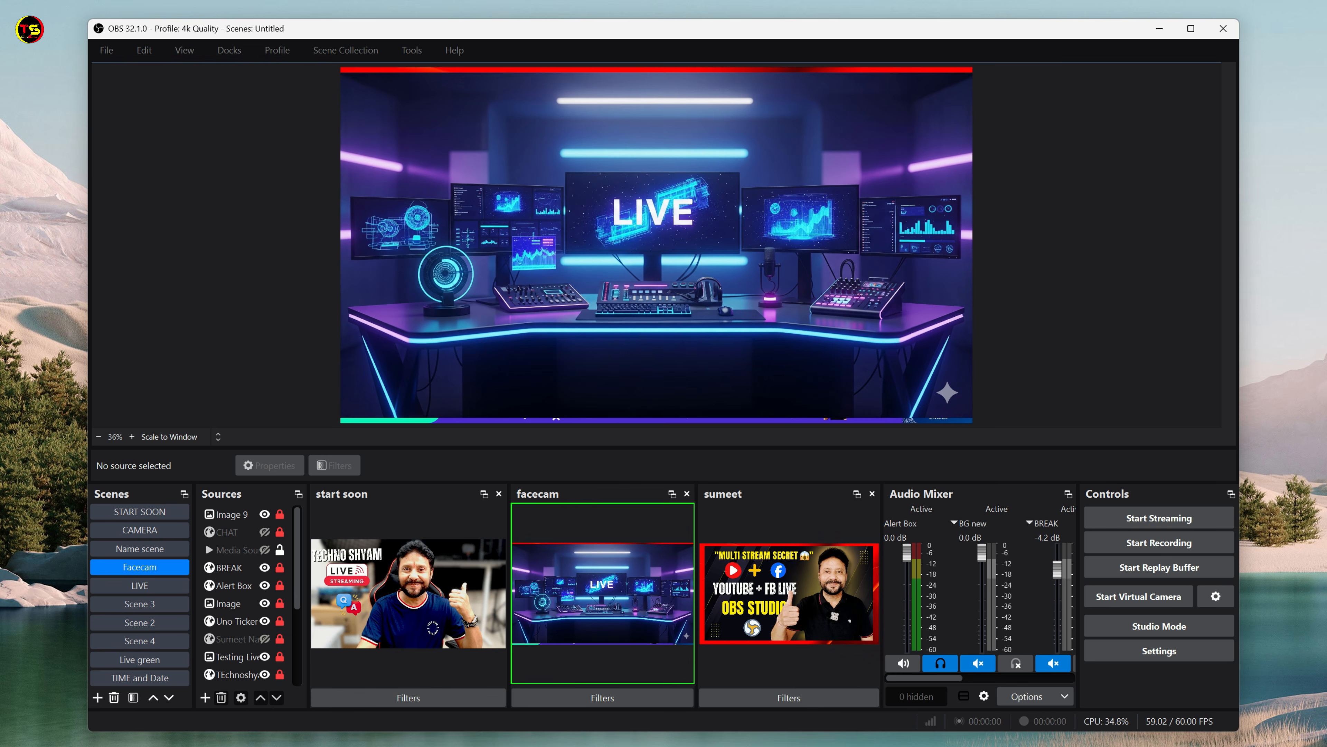
Step: Enable Studio Mode and transition the CAMERA scene to the program output
click(1167, 628)
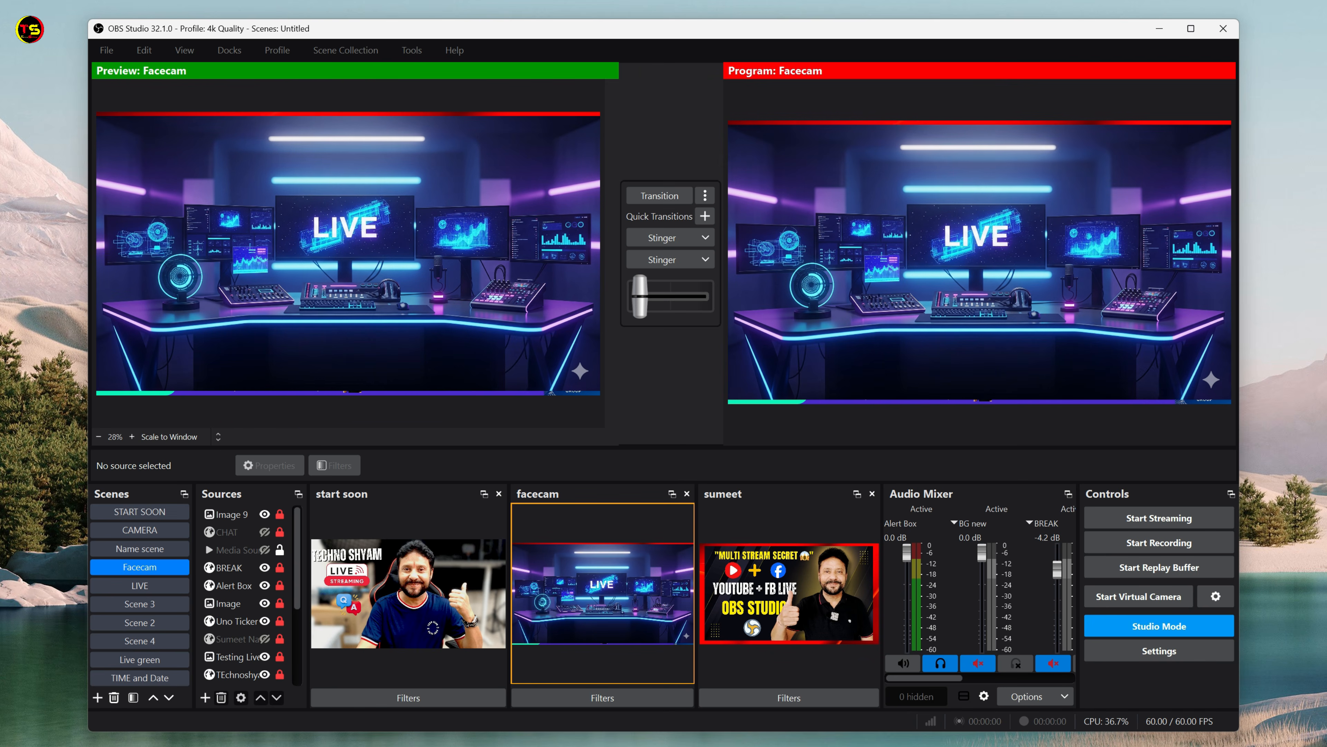
click(130, 530)
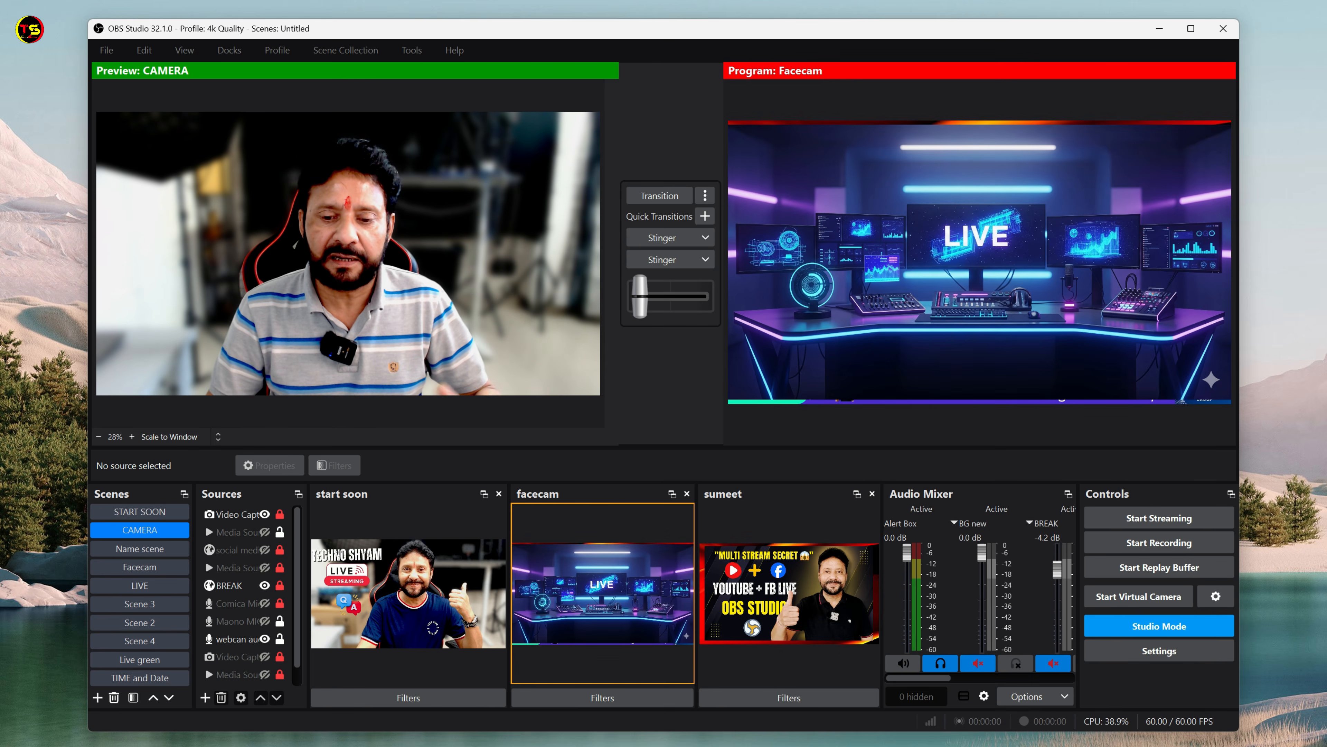
click(658, 196)
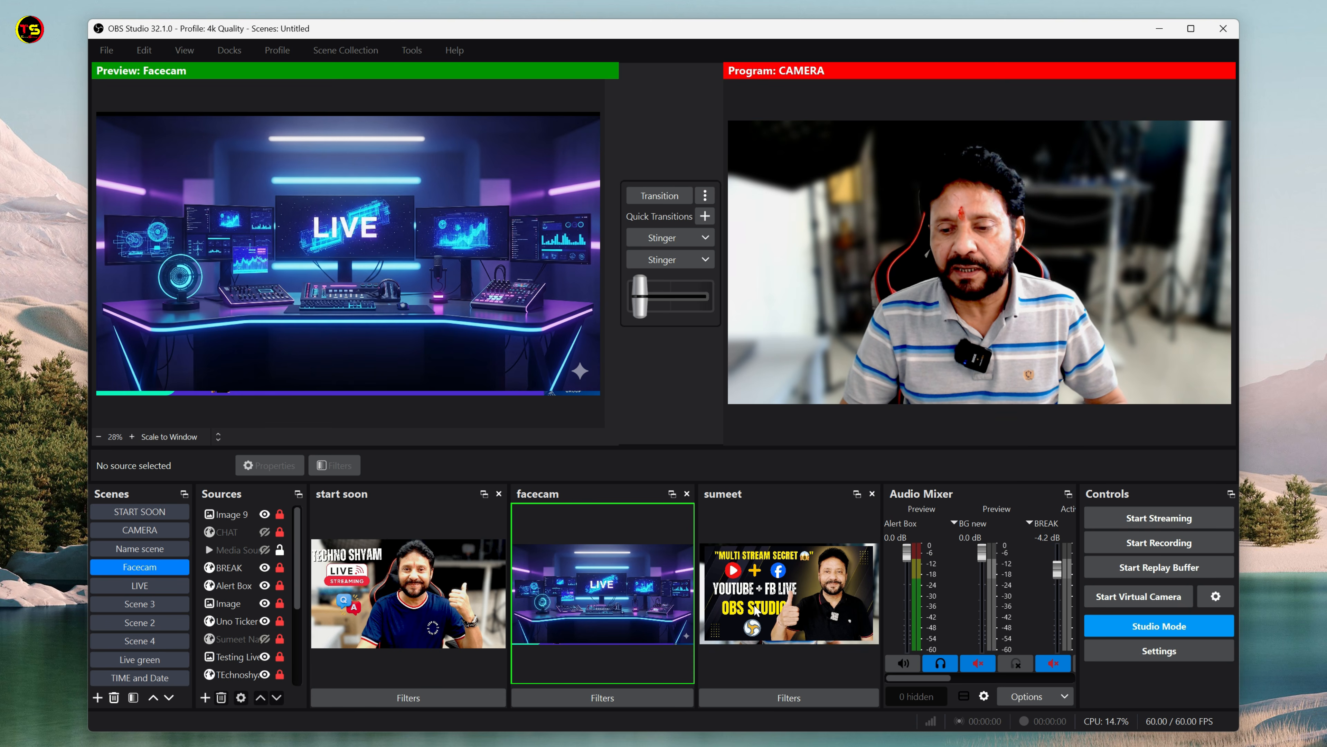
Step: Switch the program output to Scene 4 and then to START SOON using their preview docks
click(788, 604)
click(789, 605)
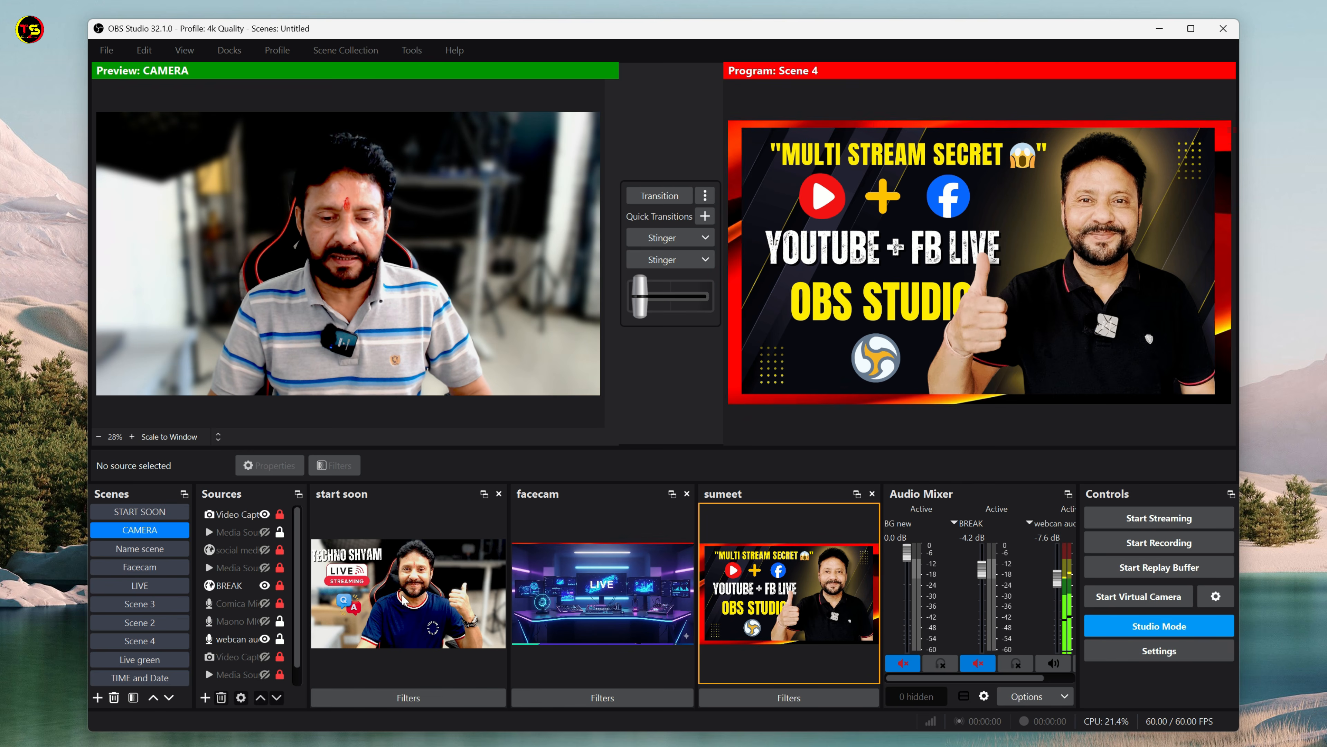
click(396, 607)
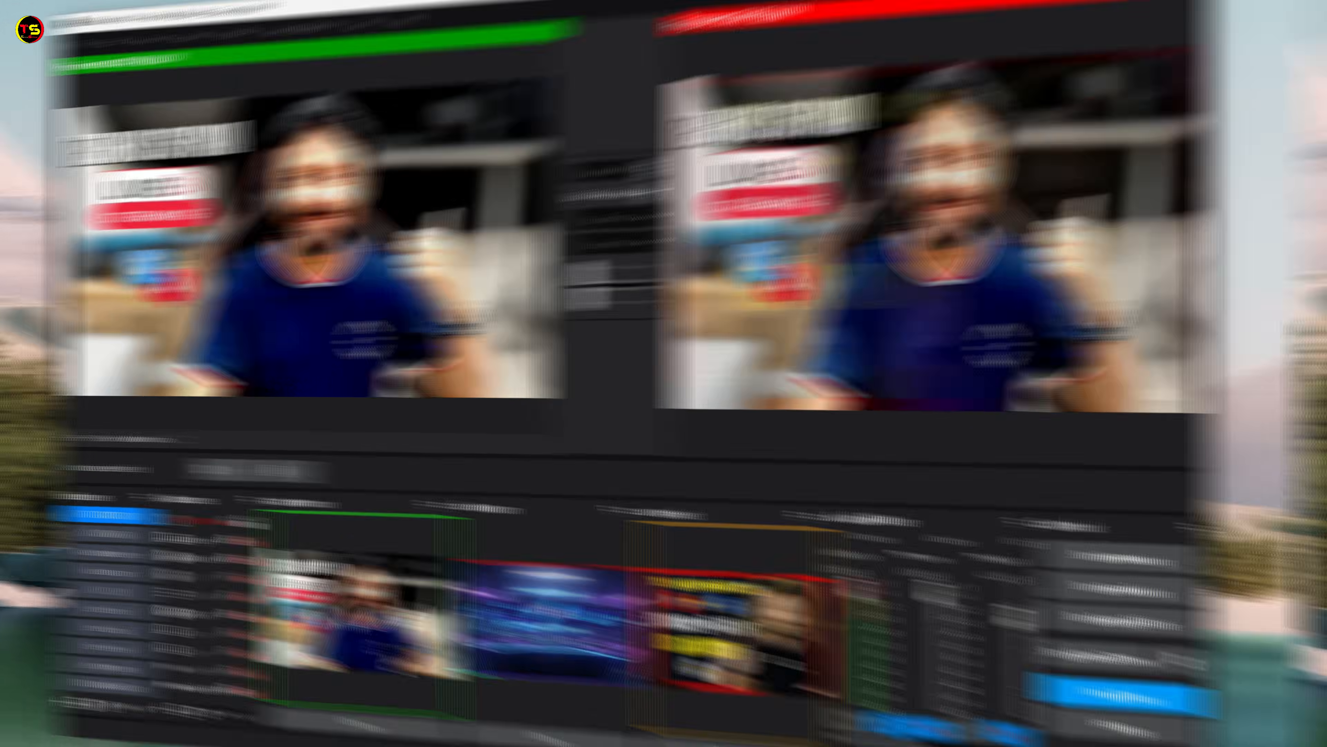